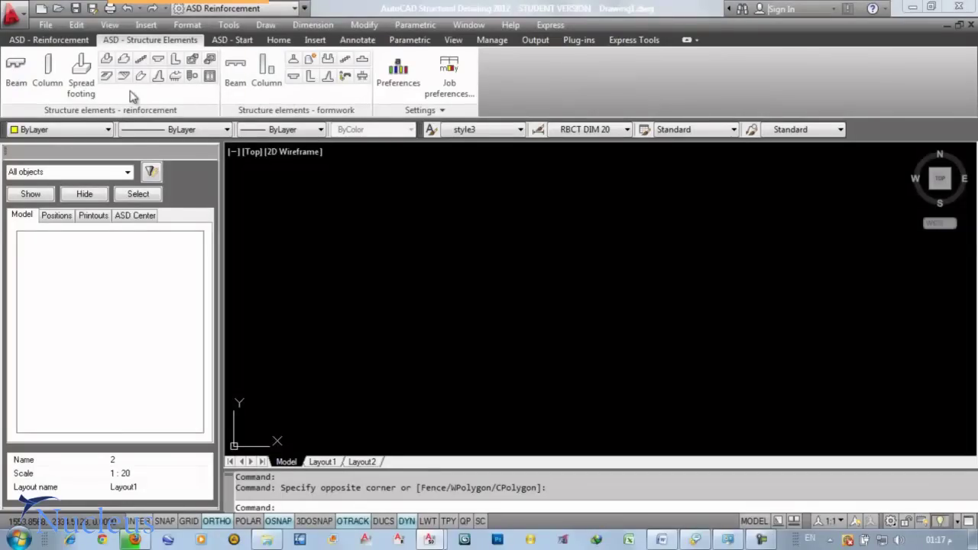
- Open the column reinforcement definition and review its geometry, bars, stirrups and dowels settings
left_click(47, 72)
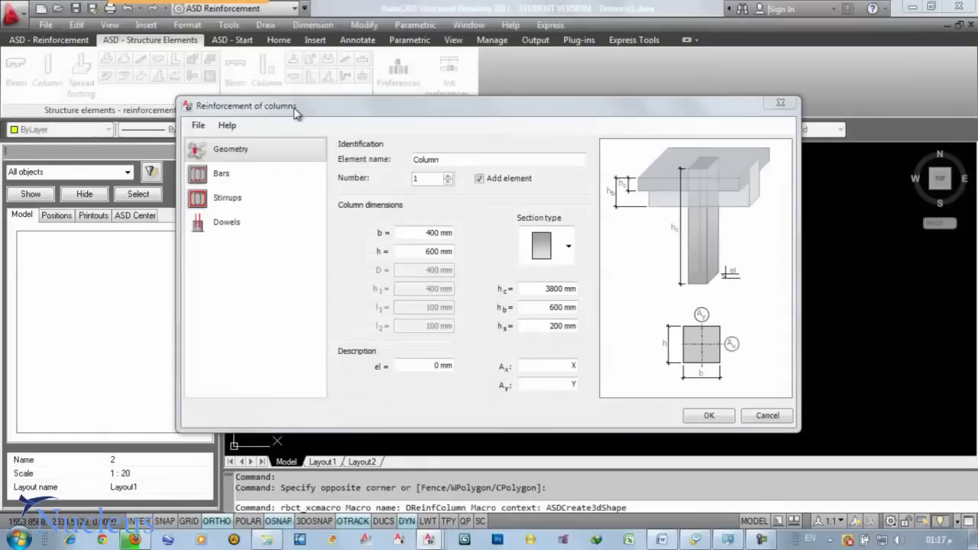
left_click(244, 179)
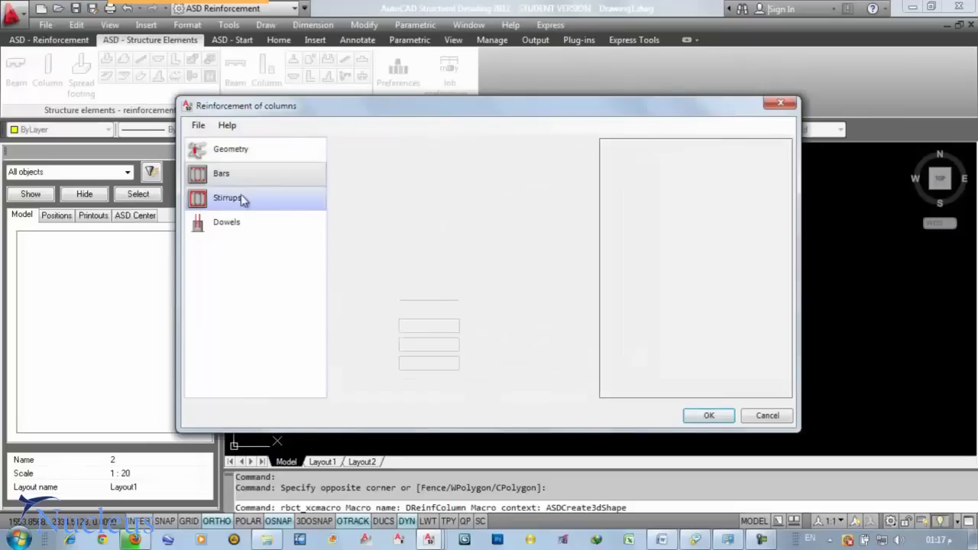
left_click(241, 195)
left_click(241, 220)
left_click(242, 196)
left_click(240, 173)
left_click(240, 151)
left_click(239, 176)
left_click(241, 198)
left_click(240, 220)
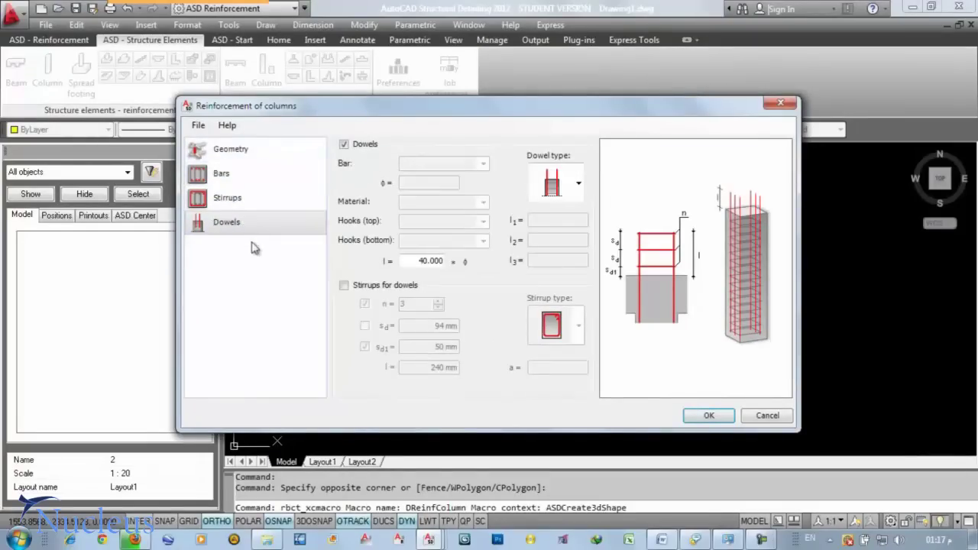
left_click(243, 153)
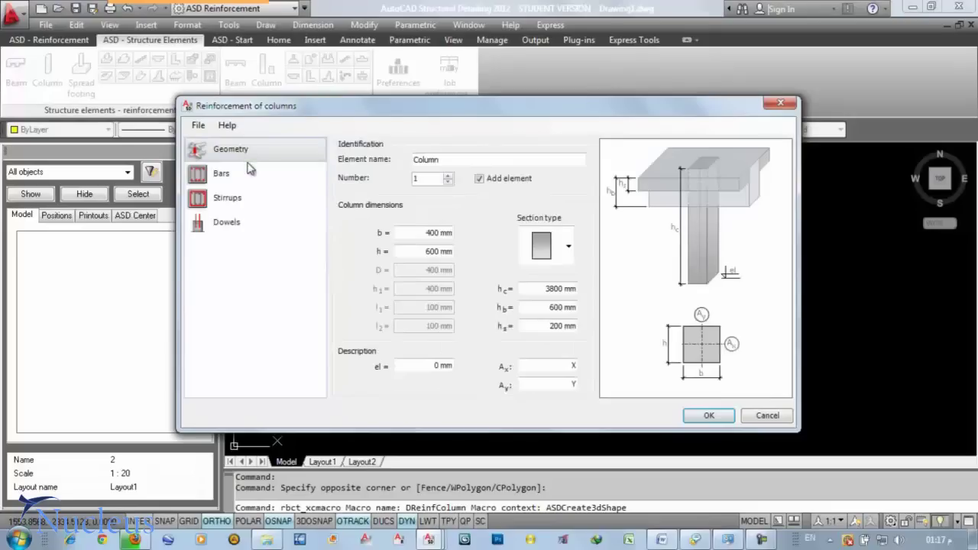
left_click(243, 179)
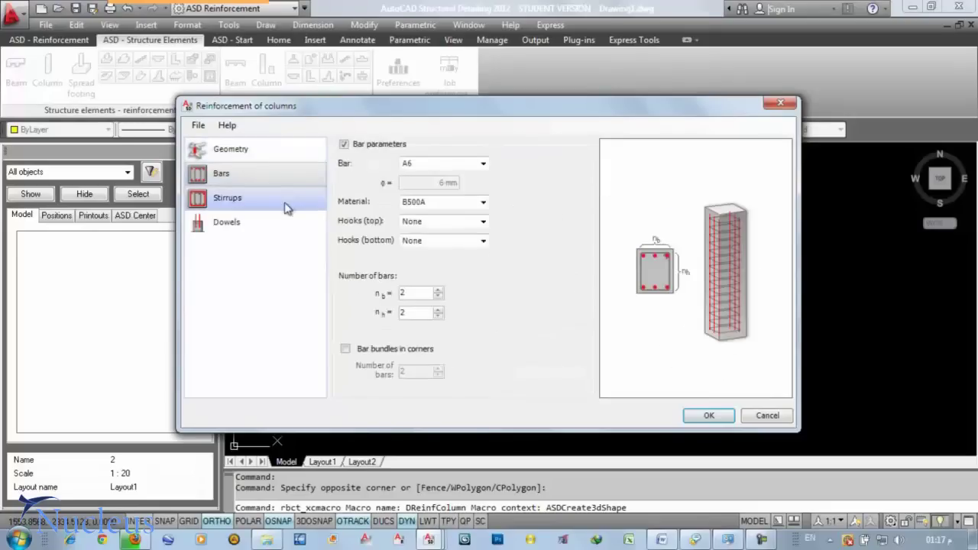
left_click(243, 201)
left_click(243, 223)
left_click(252, 151)
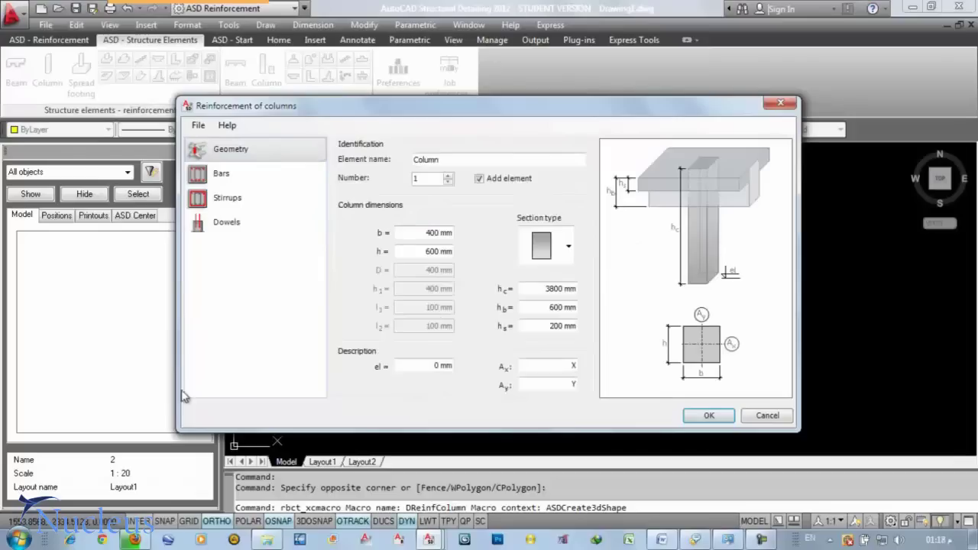
- Generate the column with section b 400 mm and h 600 mm and place its drawings in model space
left_click(441, 234)
left_click(422, 249)
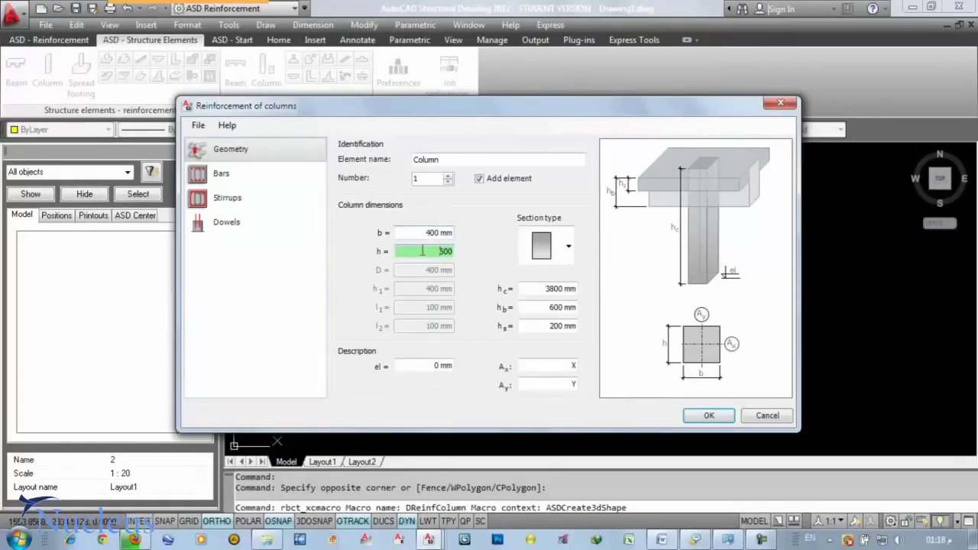
type("500")
left_click(710, 417)
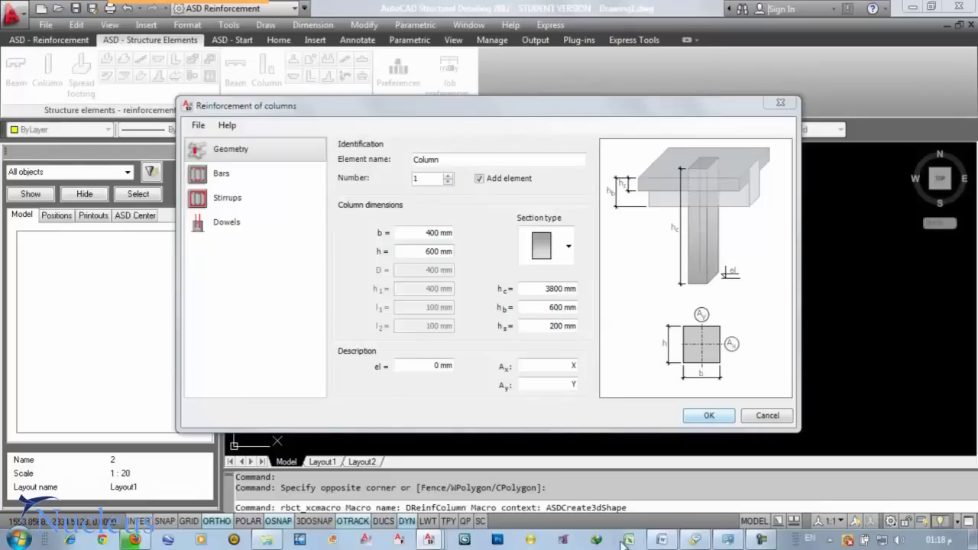
left_click(662, 540)
scroll(573, 392, "up", 12)
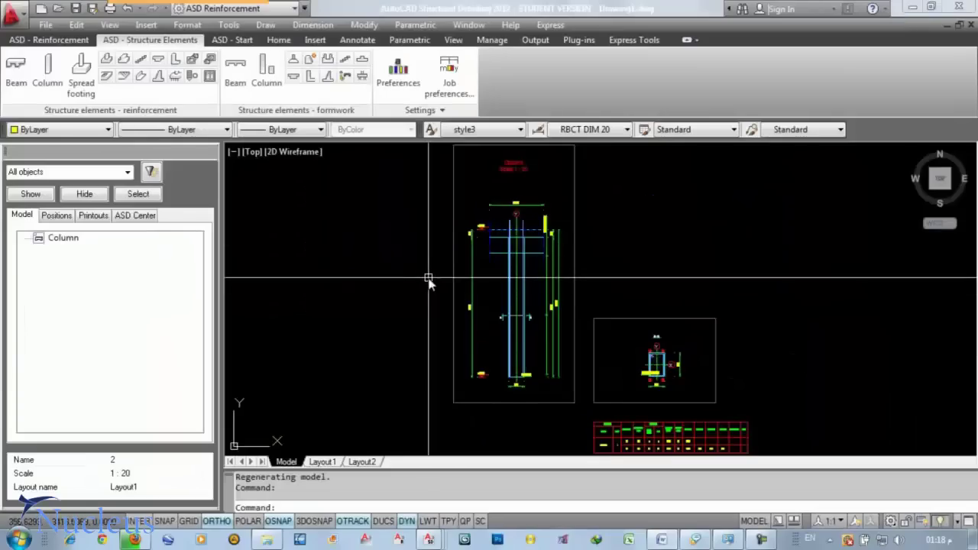
- Examine the column's elevation, cross-section and reinforcement table together in model space
left_click_drag(429, 283, 334, 267)
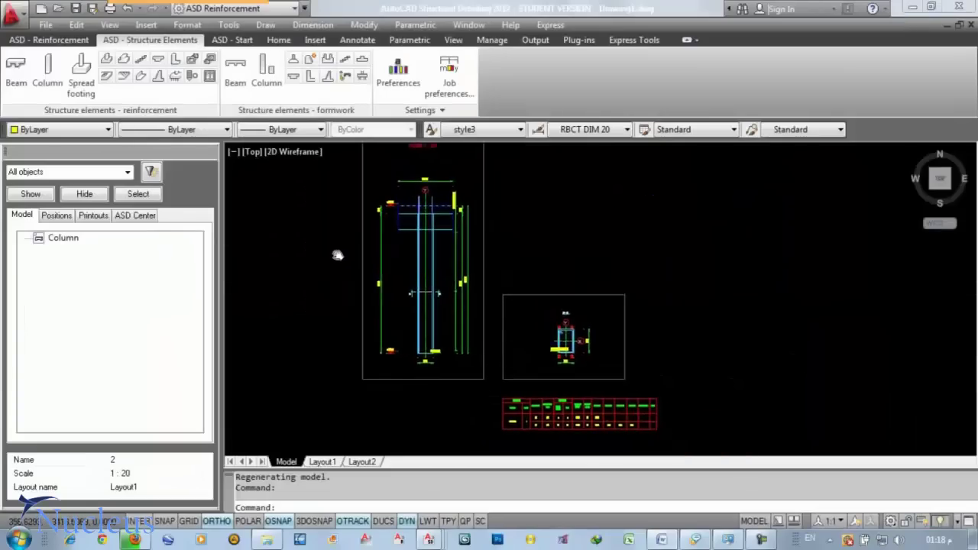
left_click_drag(429, 250, 433, 213)
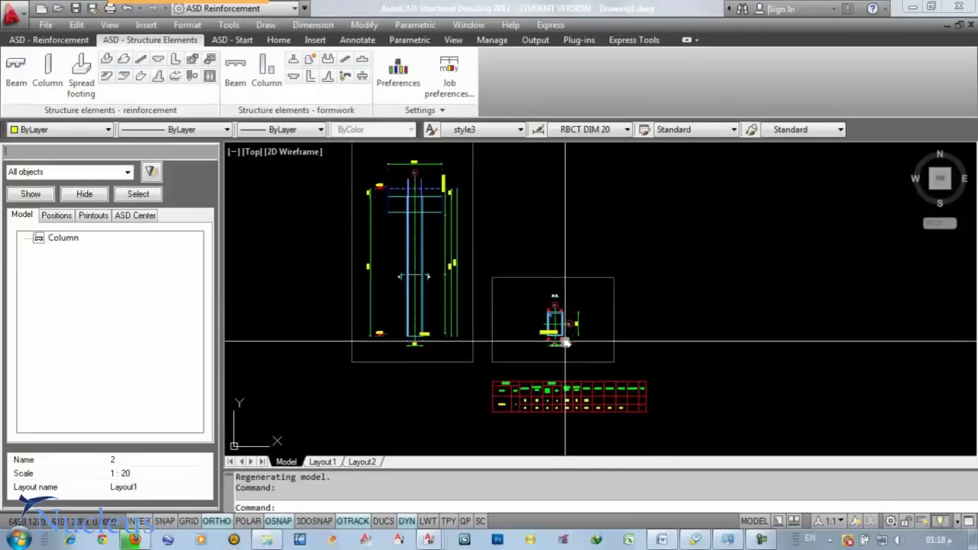
mouse_move(582, 247)
left_mouse_down()
mouse_move(581, 308)
mouse_move(581, 295)
left_mouse_up()
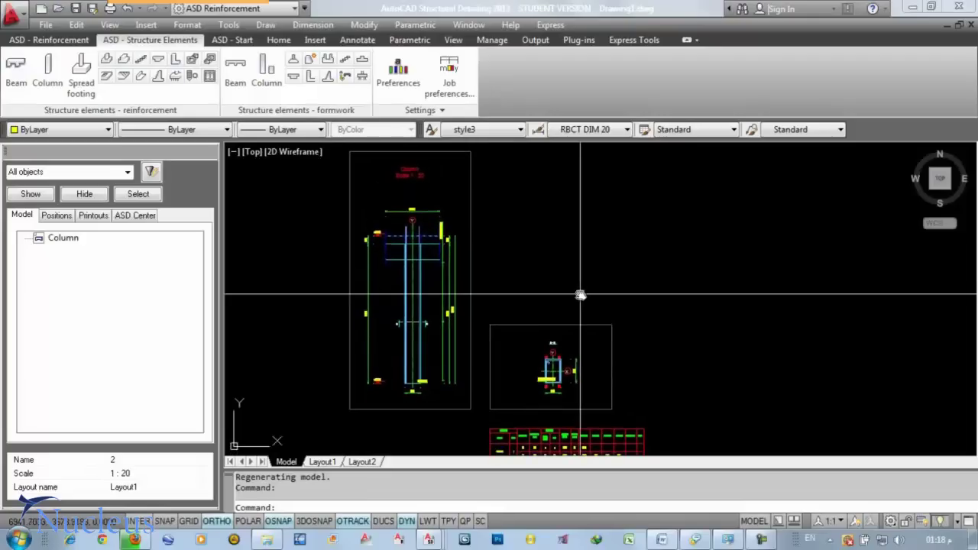
type("z")
key("Return")
key("Return")
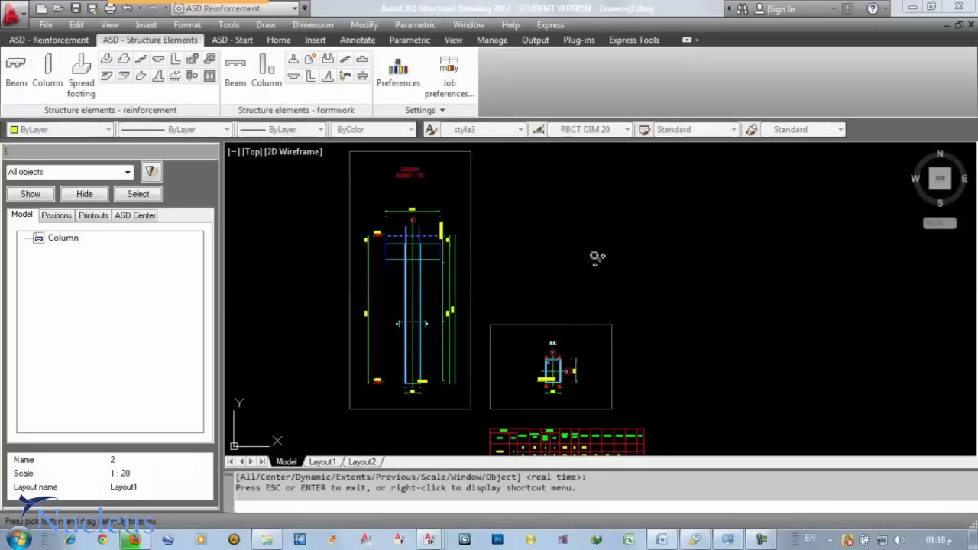
scroll(597, 243, "down", 1)
left_click_drag(597, 240, 578, 277)
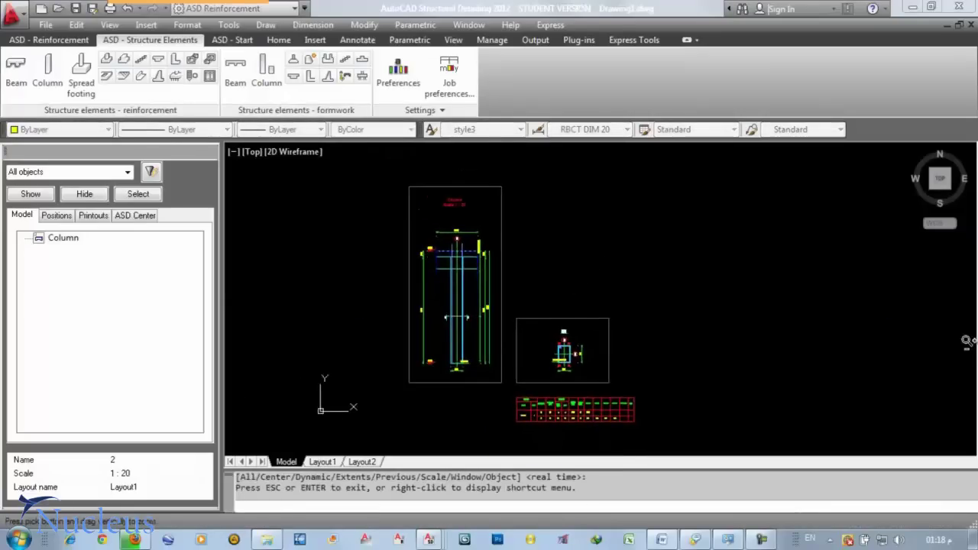
key("Escape")
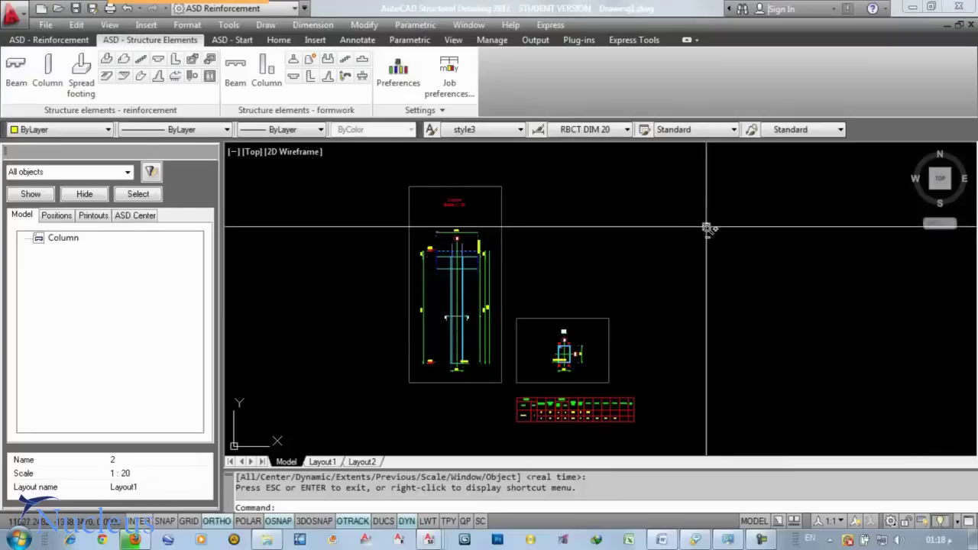
- Switch to the Word document and read the instructions for creating views in model space
left_click(662, 539)
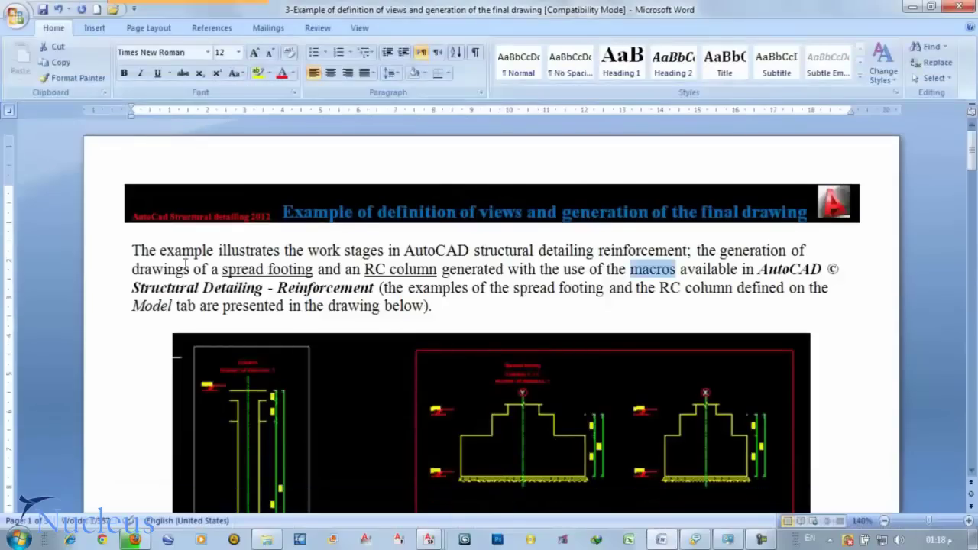
scroll(166, 351, "down", 3)
scroll(164, 376, "down", 8)
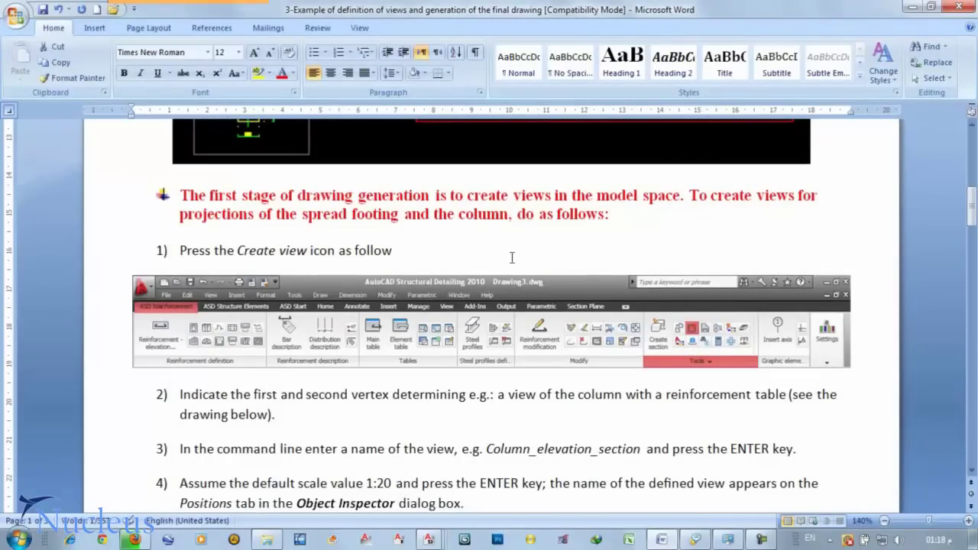
scroll(611, 305, "down", 1)
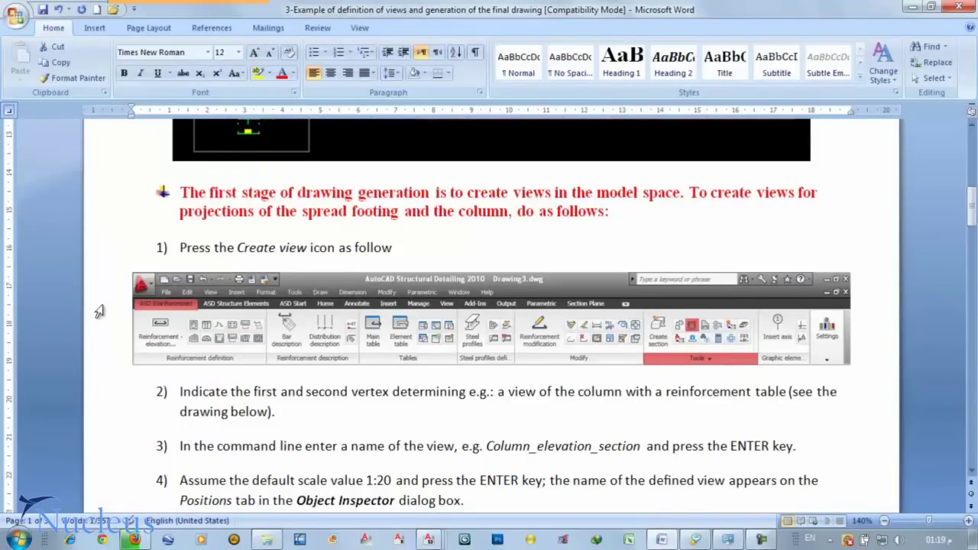
scroll(110, 334, "down", 2)
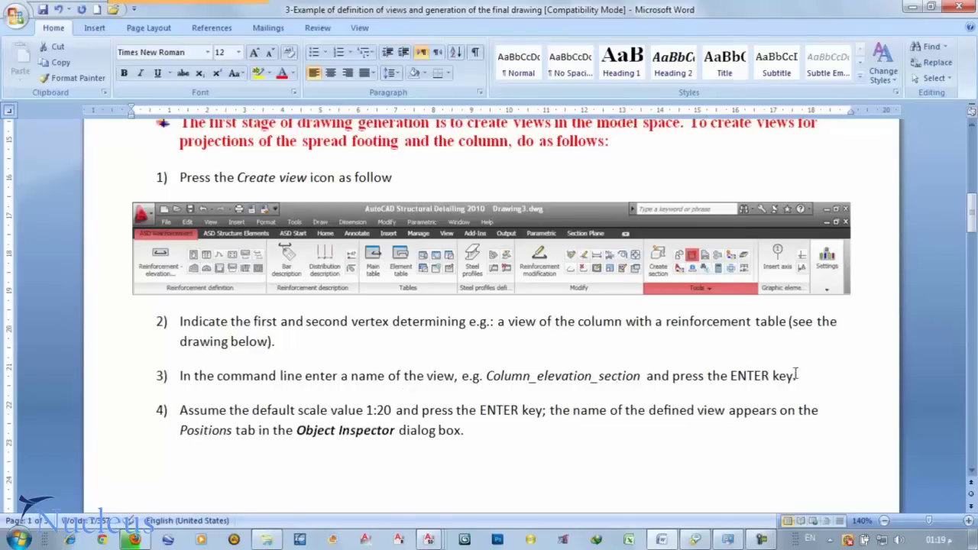
- Switch to AutoCAD Structural Detailing and create a view framing the column elevation, cross-section and reinforcement table
mouse_move(428, 542)
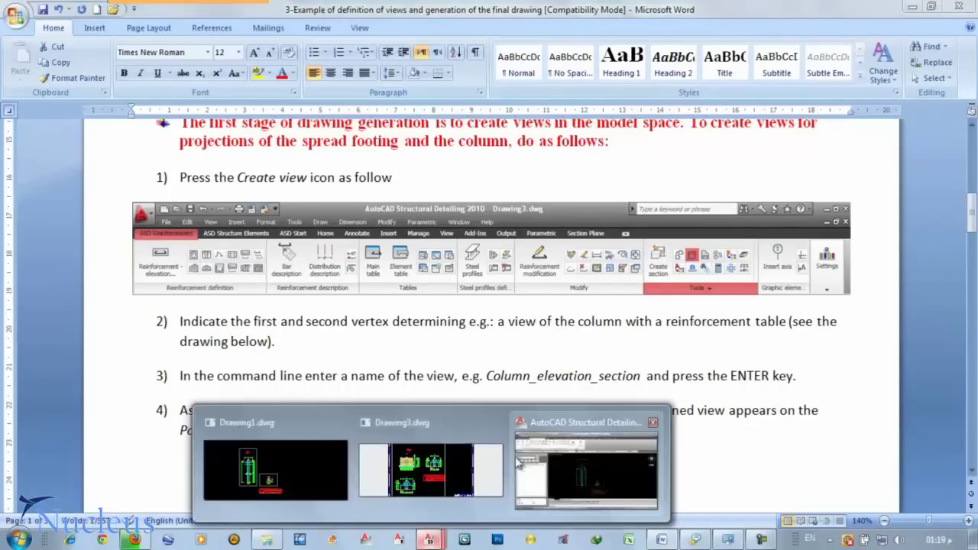
left_click(571, 426)
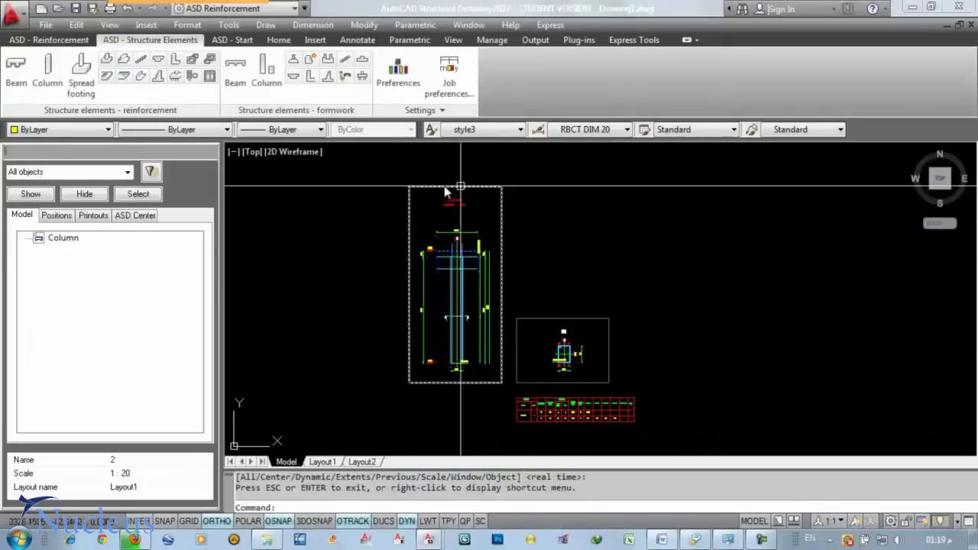
mouse_move(390, 273)
left_mouse_down()
mouse_move(343, 264)
mouse_move(349, 269)
left_mouse_up()
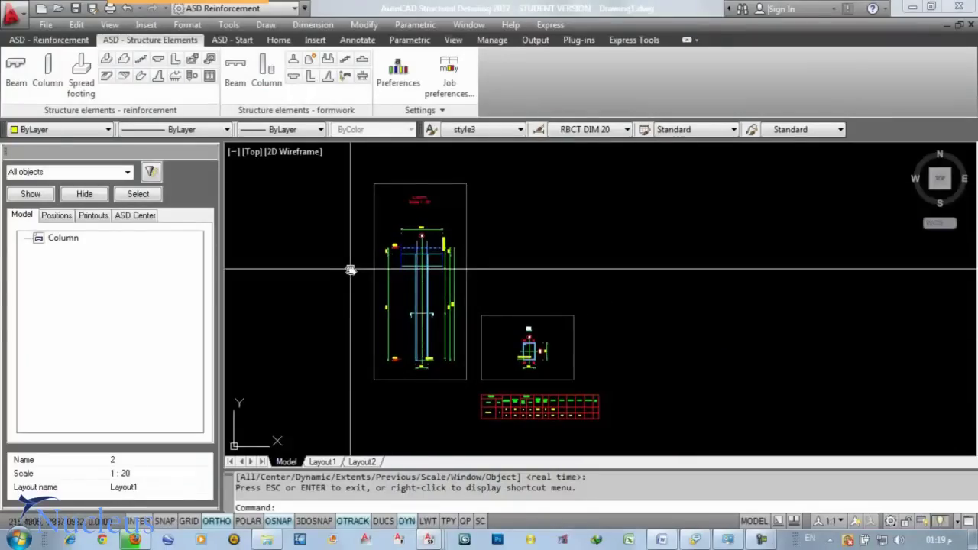
left_click(49, 41)
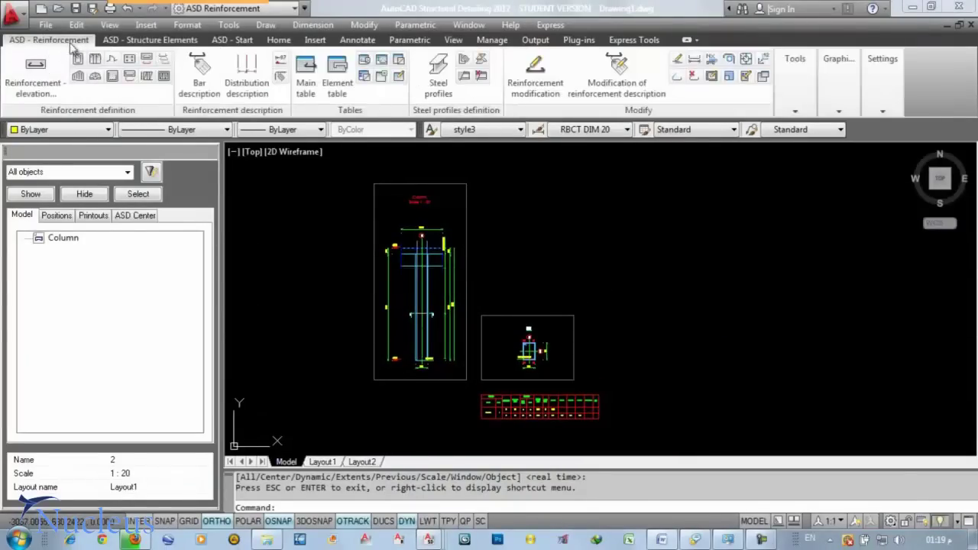
left_click(796, 111)
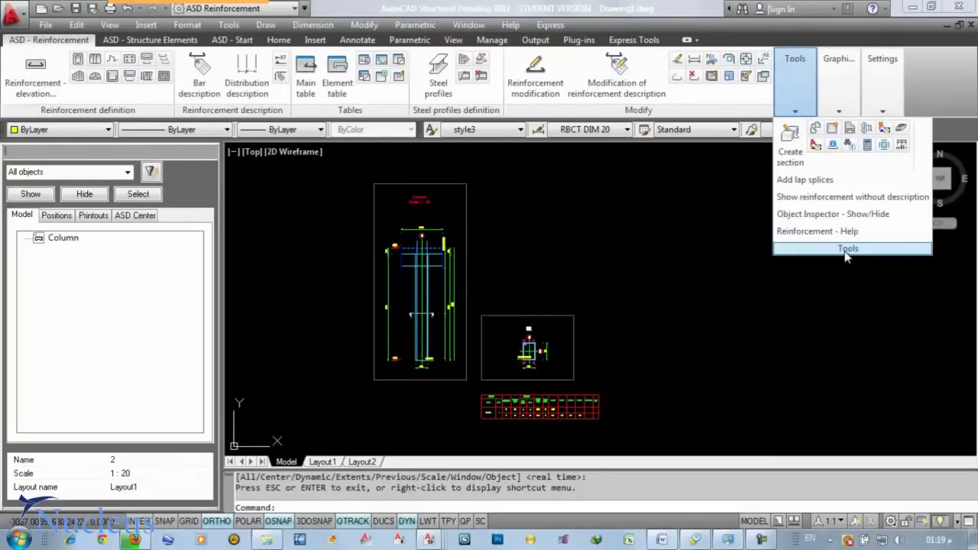
left_click(833, 142)
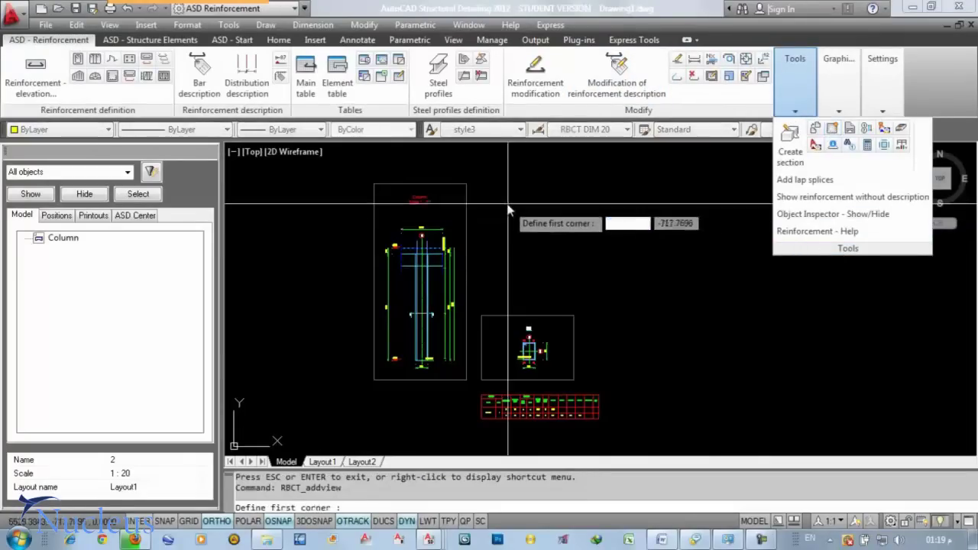
left_click(365, 174)
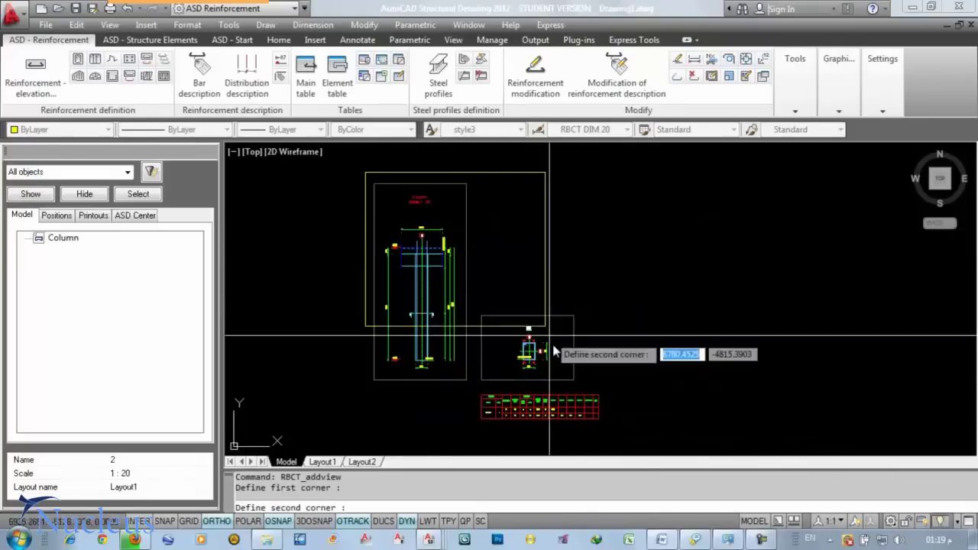
left_click(606, 434)
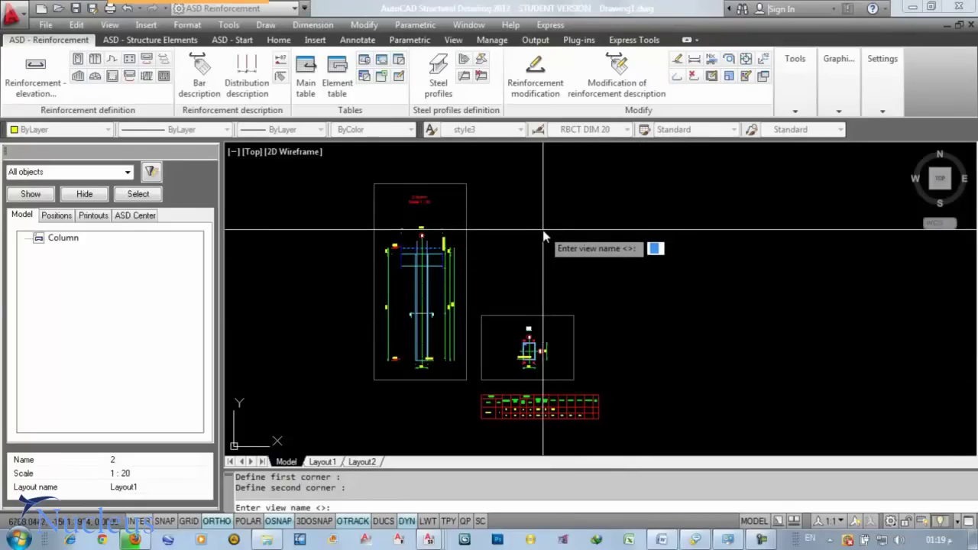
- Look up the suggested view name Column_elevation_section in the Word document and return to the drawing
left_click(662, 540)
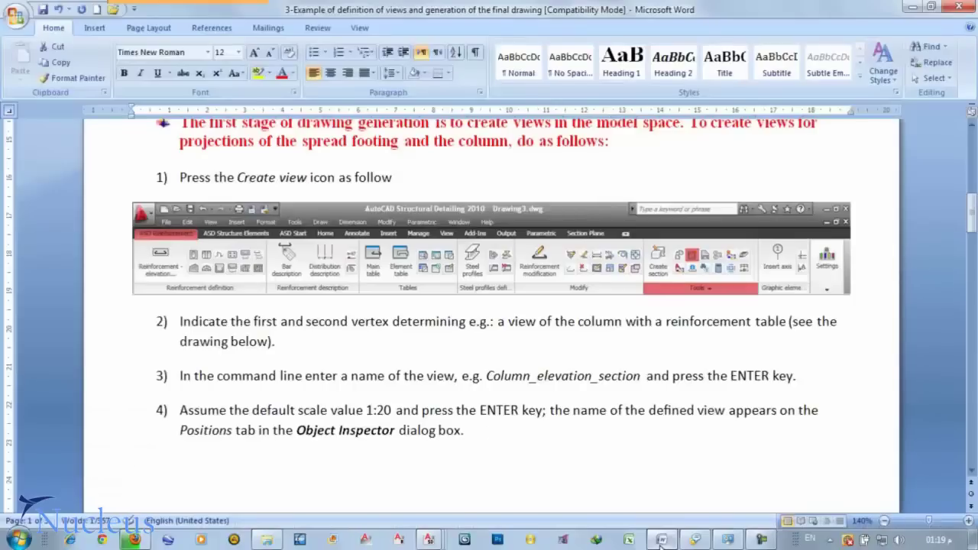
left_click_drag(487, 376, 646, 382)
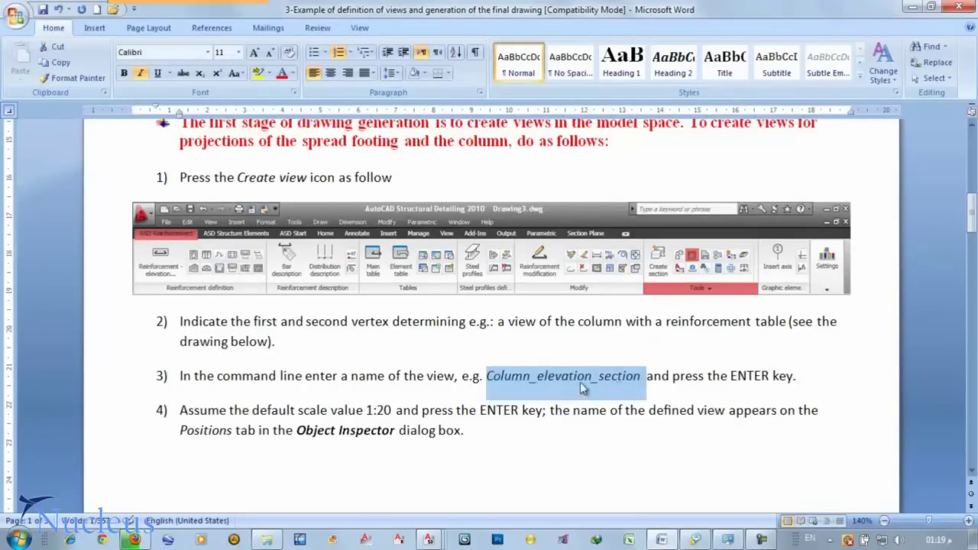
left_click(661, 540)
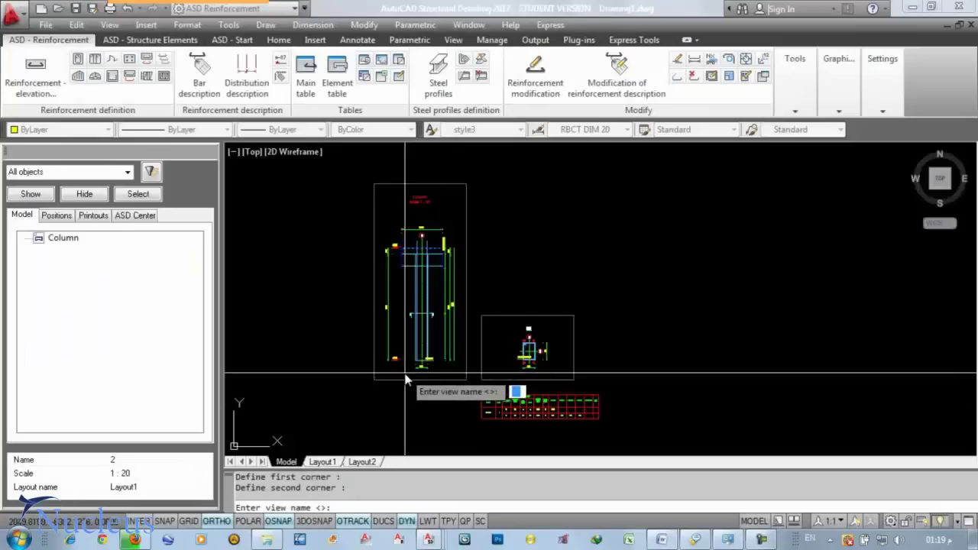
- Name the view "Column_Elevation _Section" with scale 1:20 and show the defined views in the Object Inspector
type("Column_Eleva")
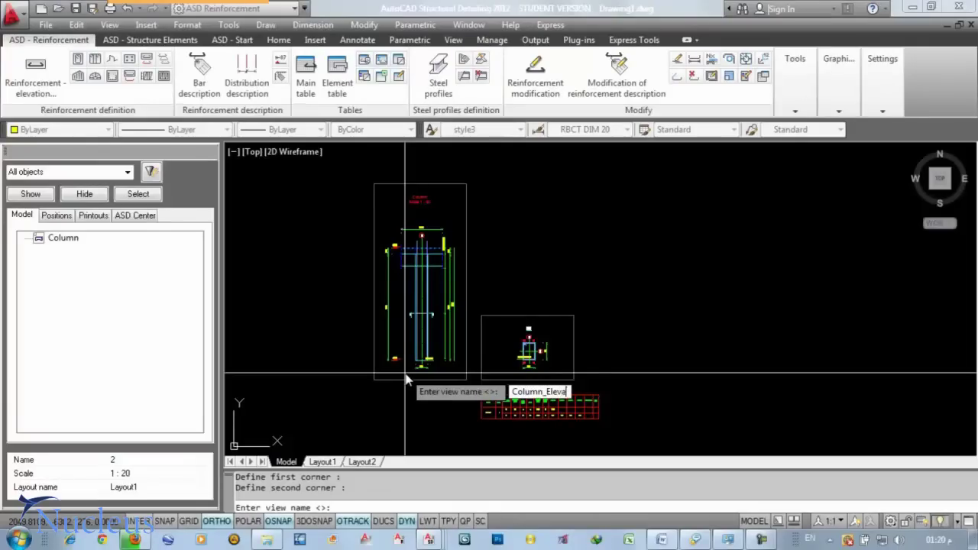
type("tion_Sectu")
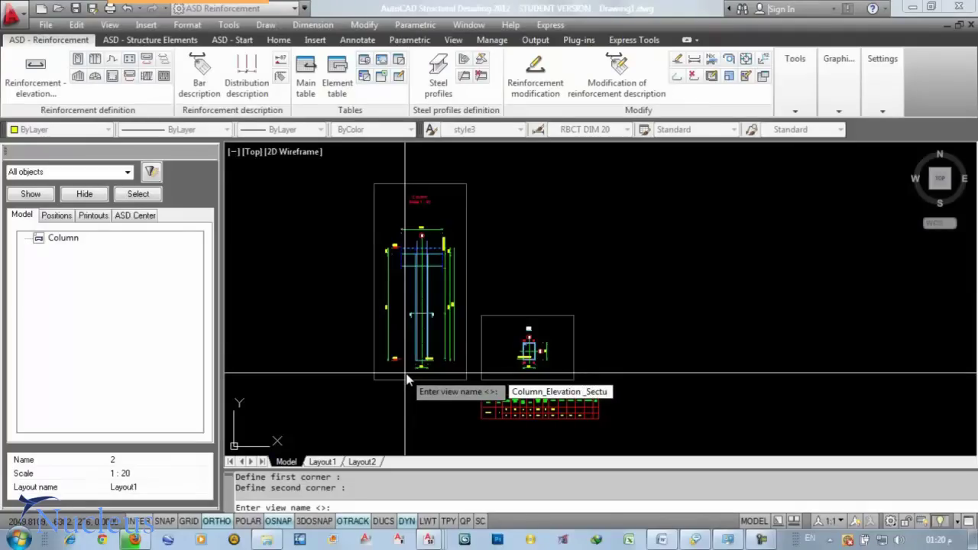
key("BackSpace")
type("ion")
key("Return")
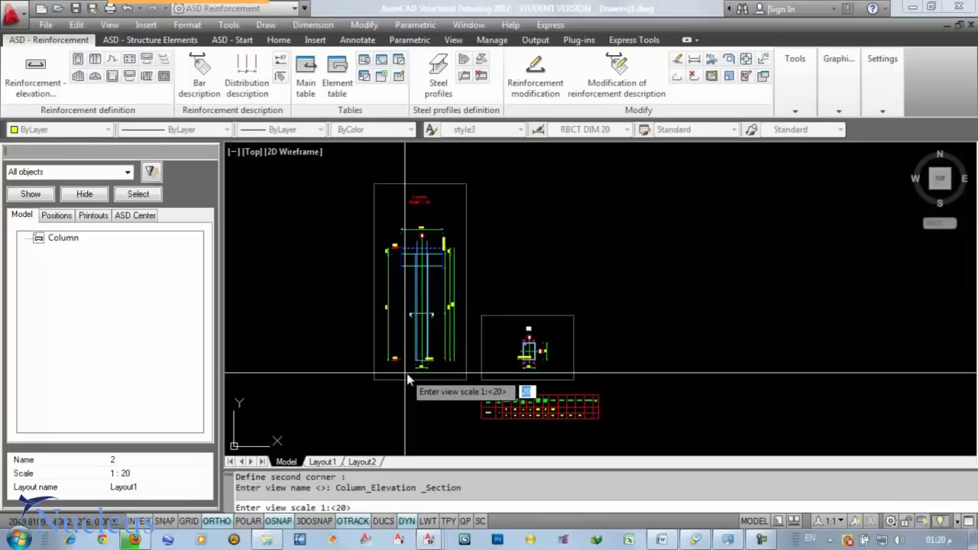
key("Return")
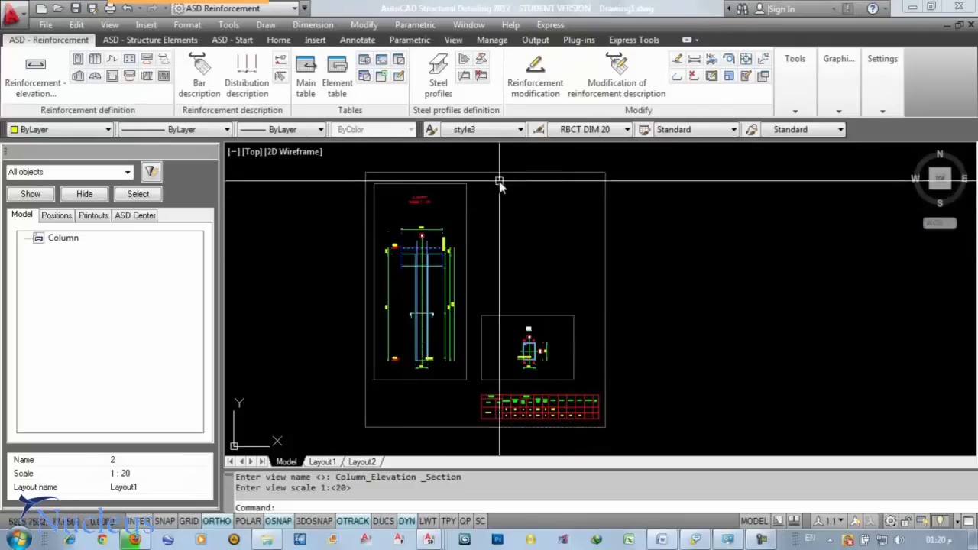
left_click(61, 216)
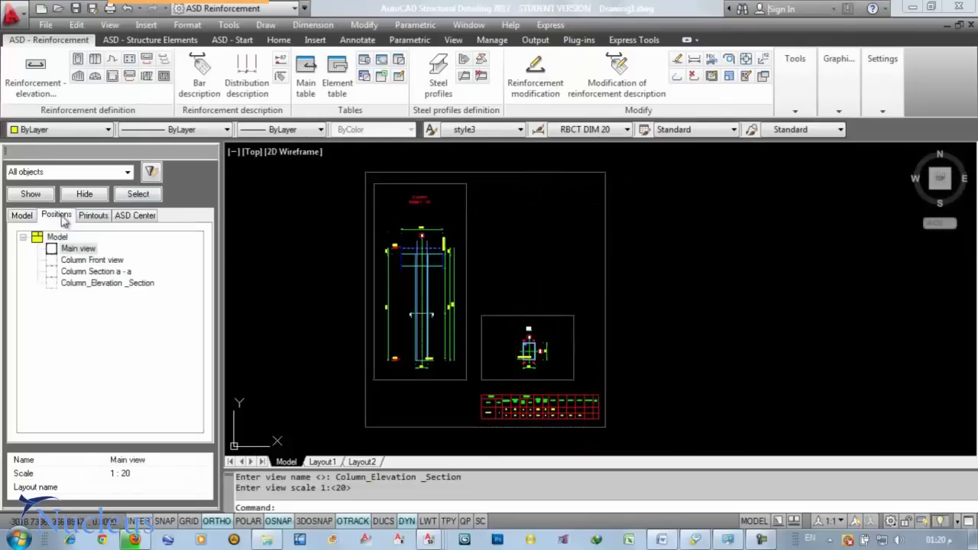
- Restore the main view, look through the column views in the Object Inspector, and display Column_Elevation _Section
double_click(76, 250)
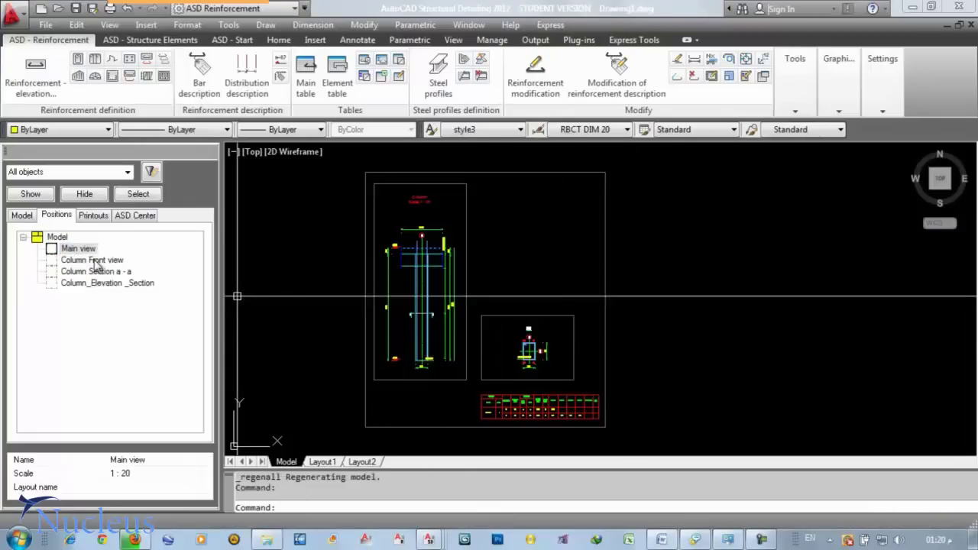
left_click(95, 262)
left_click(98, 272)
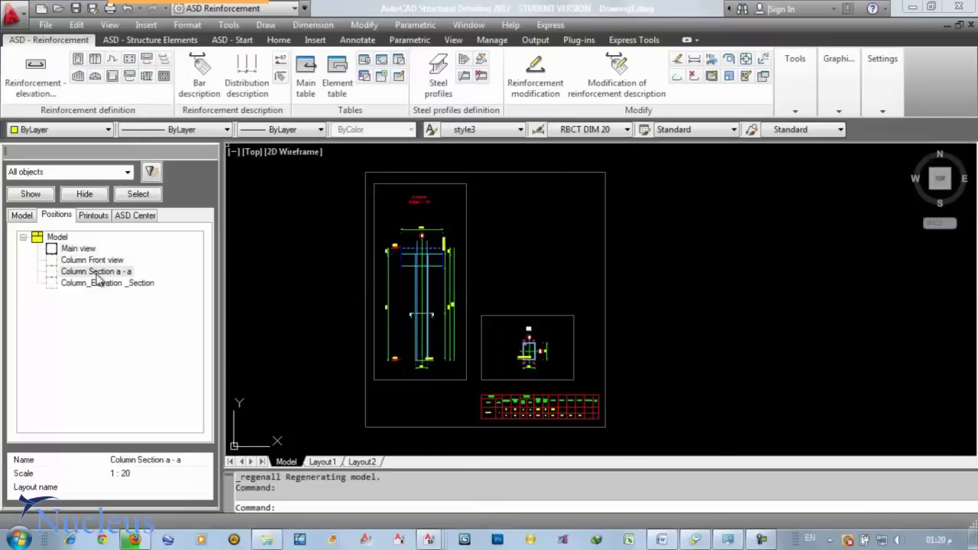
left_click(97, 283)
double_click(109, 285)
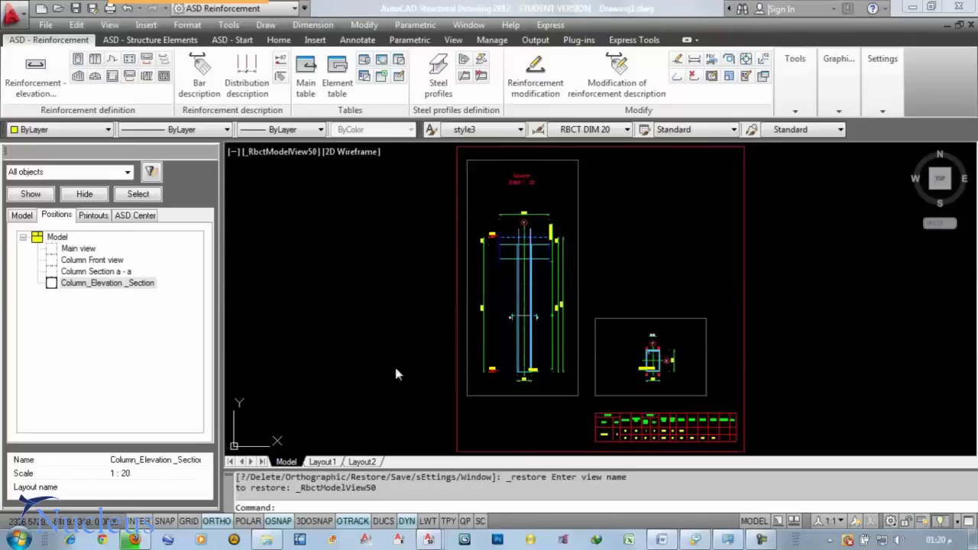
- Switch to the Word document and format "Positions tab" in instruction 4 as red underlined text
left_click(661, 539)
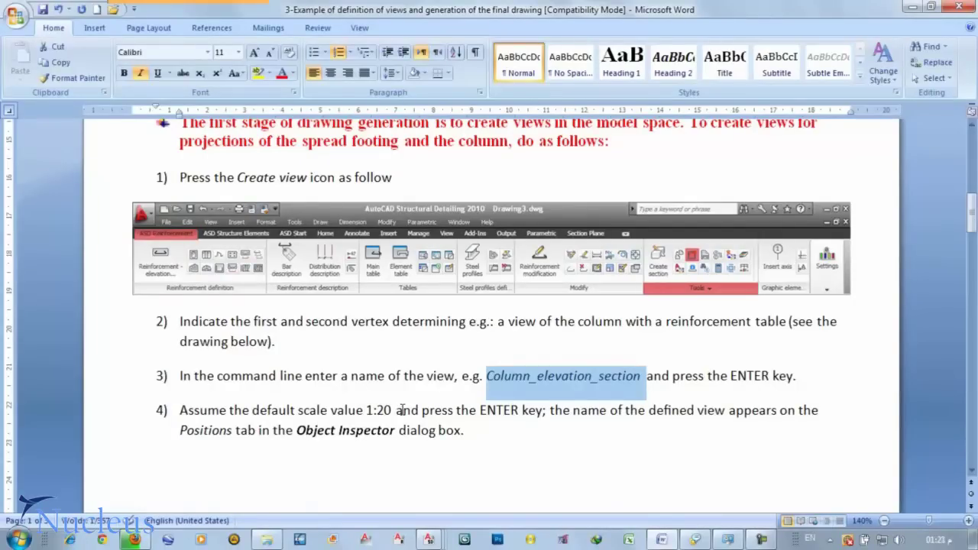
left_click_drag(179, 428, 258, 432)
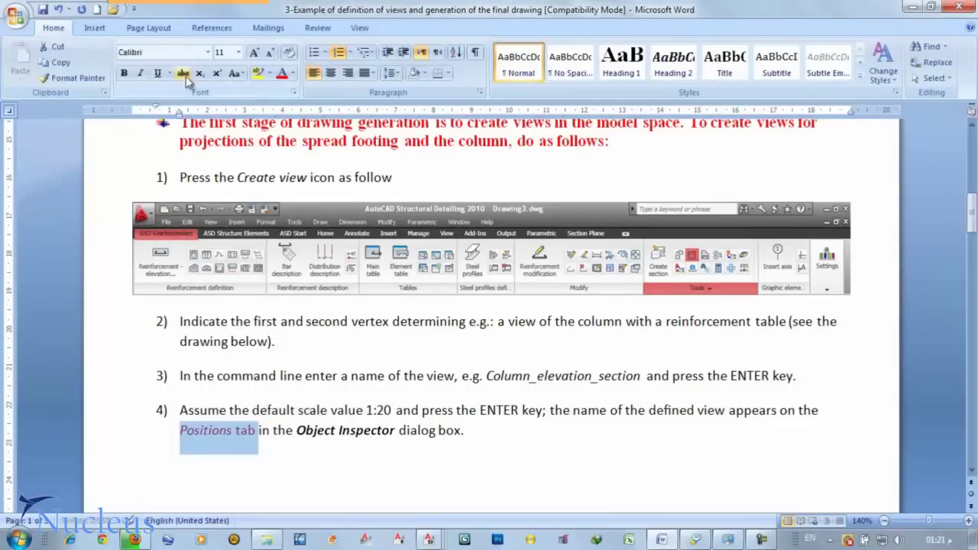
left_click(157, 72)
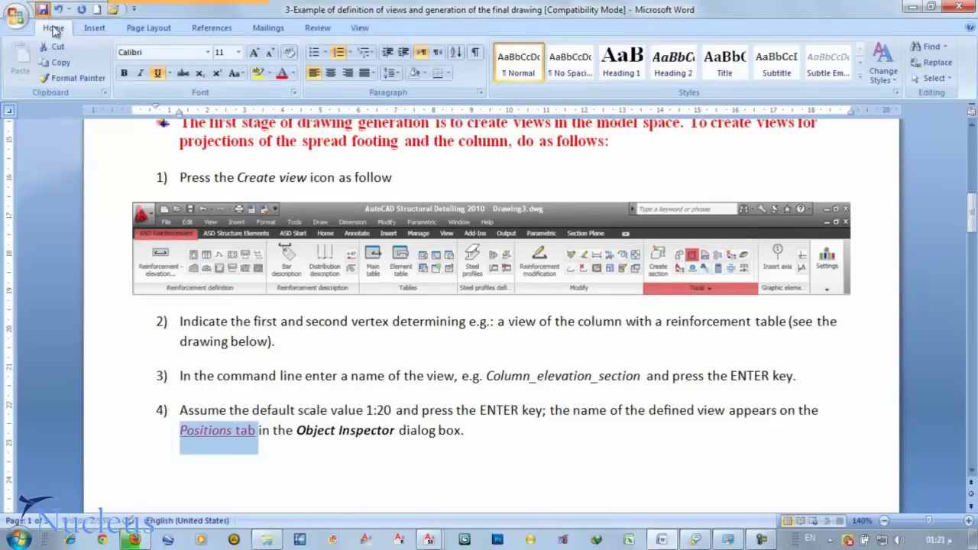
left_click_drag(273, 430, 394, 428)
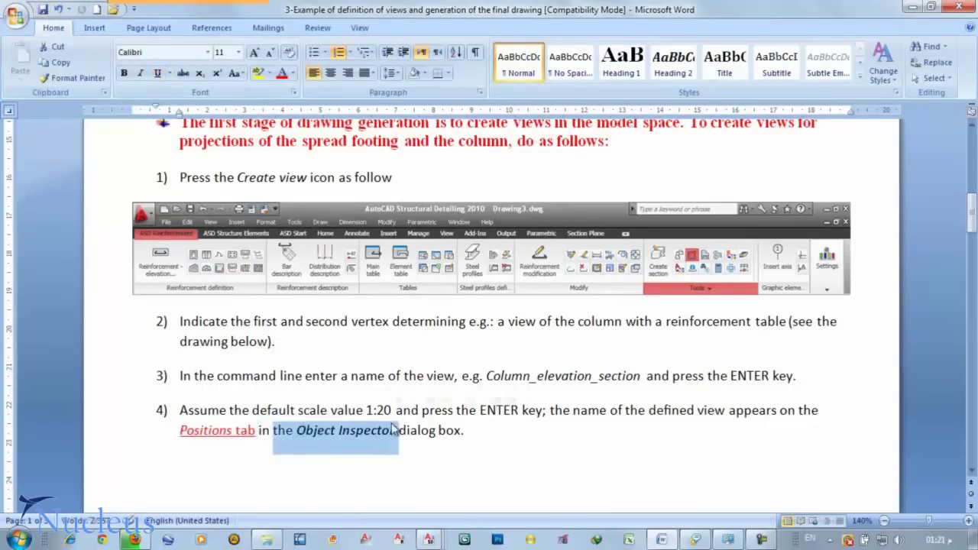
key("ctrl+b")
left_click(337, 430)
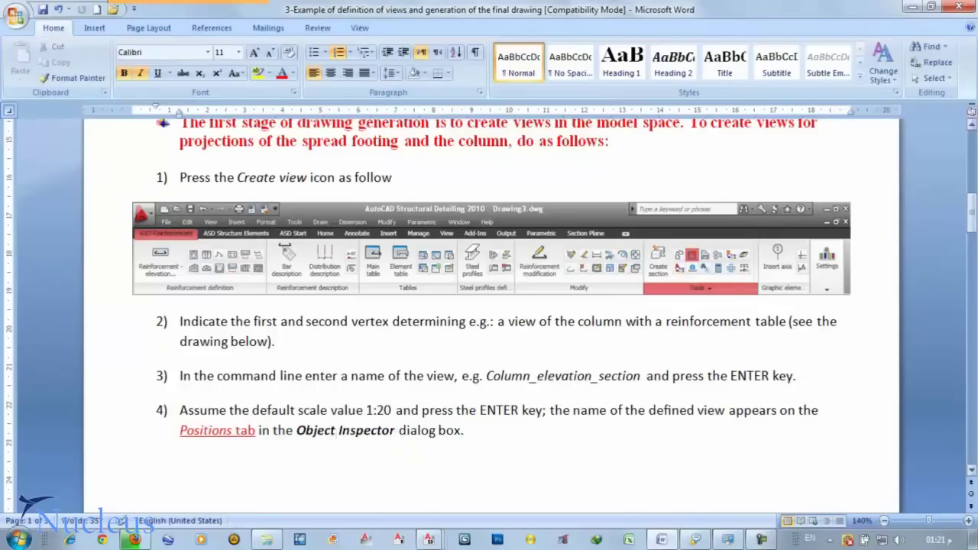
- Read on in the Word document at 130% zoom, from the column view illustration to instruction 5 about the spread footing view
left_click_drag(974, 213, 974, 264)
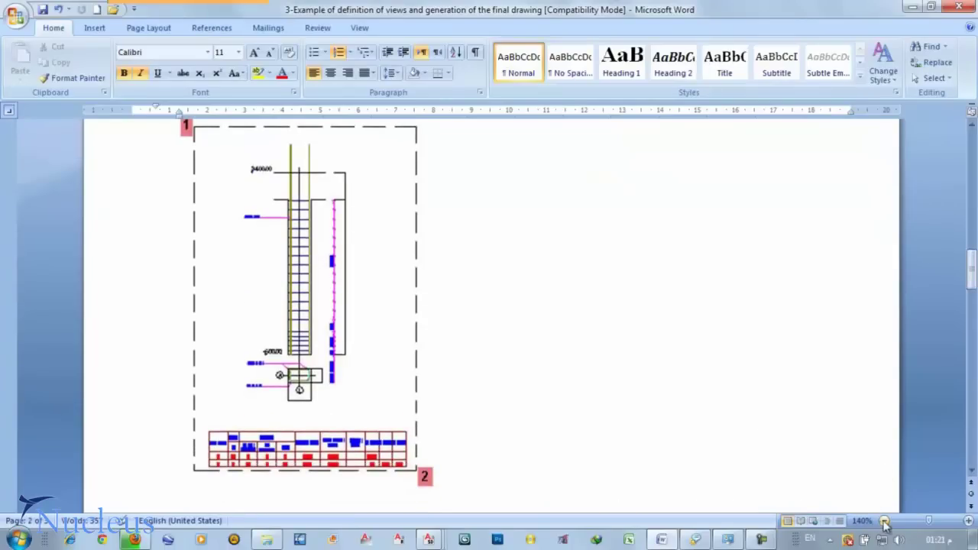
left_click(883, 522)
key("ctrl+a")
left_click_drag(972, 261, 973, 263)
key("Right")
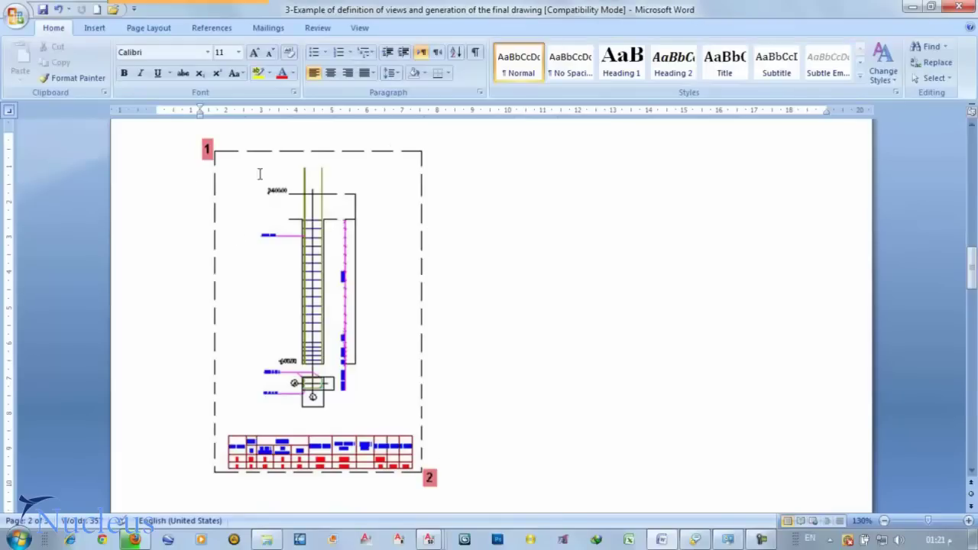
middle_click(567, 238)
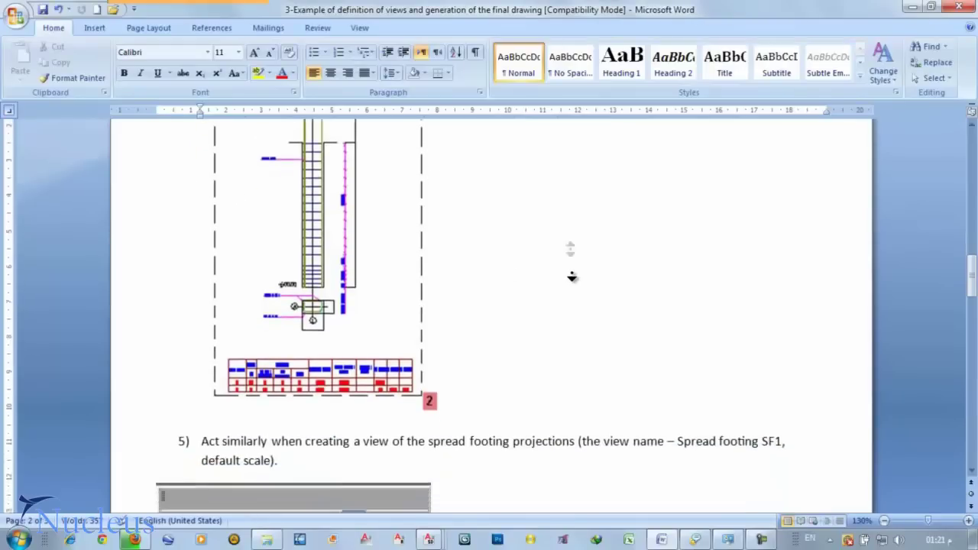
left_click(572, 275)
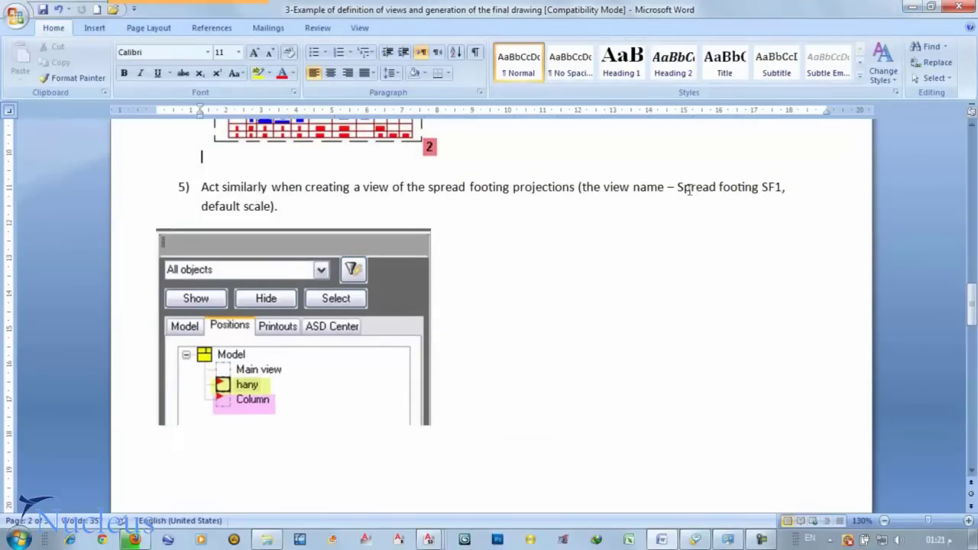
- Return to AutoCAD Structural Detailing and generate the spread footing reinforcement drawing with default geometry beside the column drawing
left_click(913, 7)
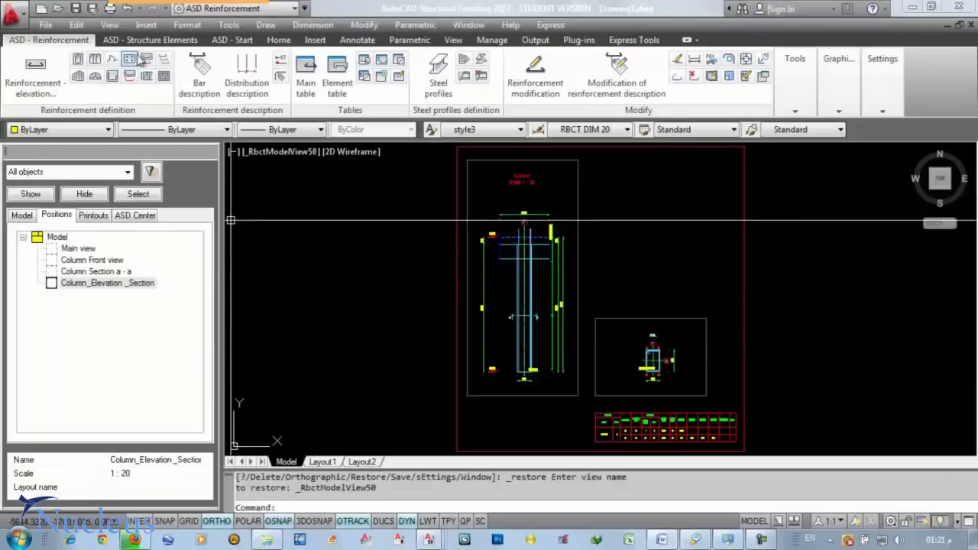
left_click(166, 42)
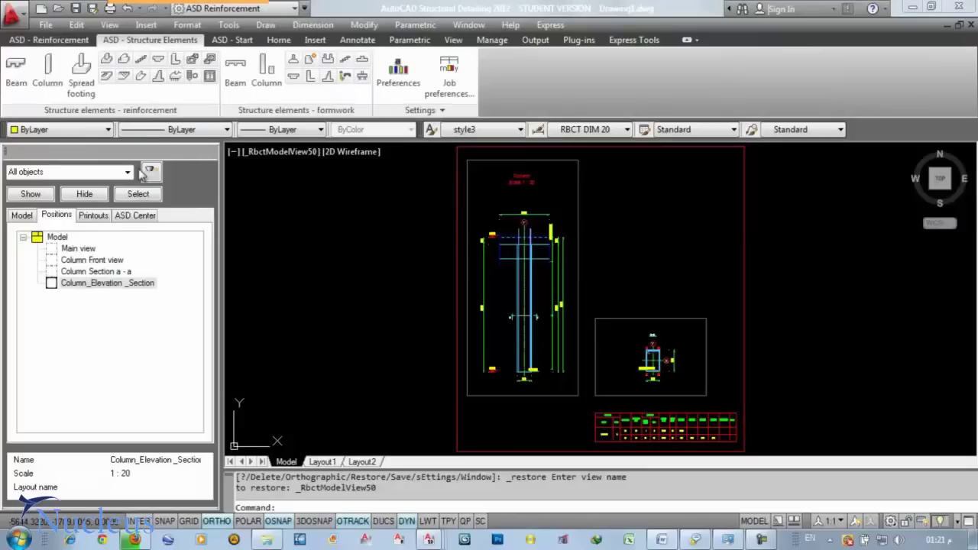
left_click(81, 75)
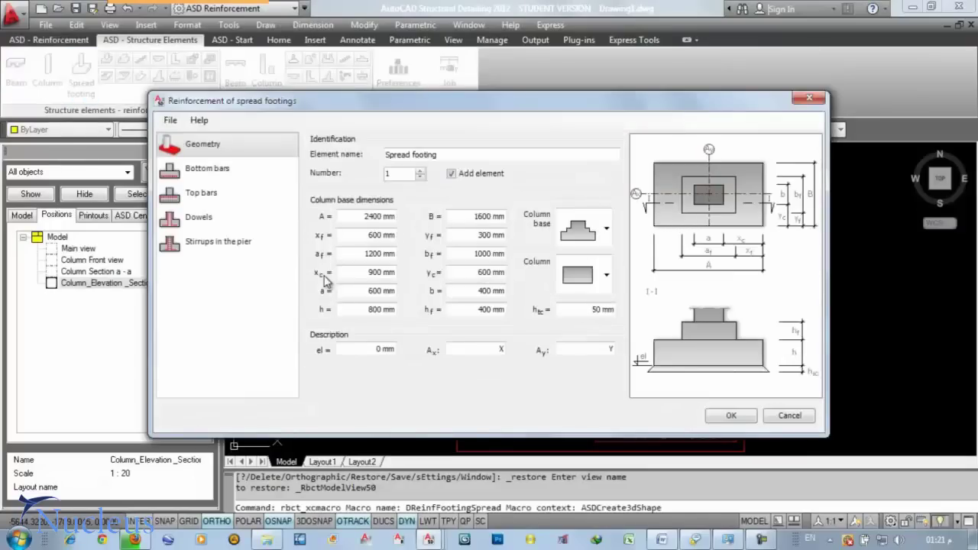
left_click(742, 416)
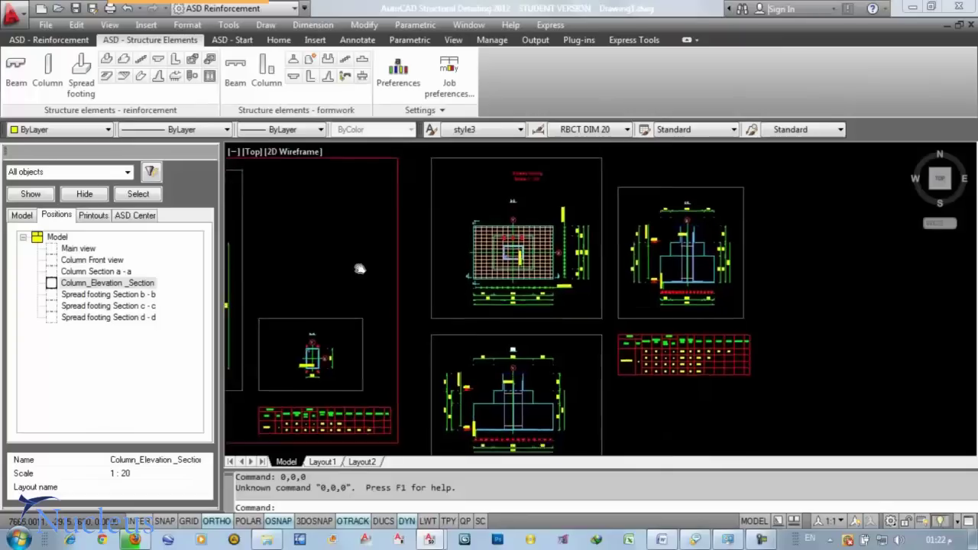
left_click_drag(539, 266, 526, 233)
left_click_drag(525, 359, 503, 376)
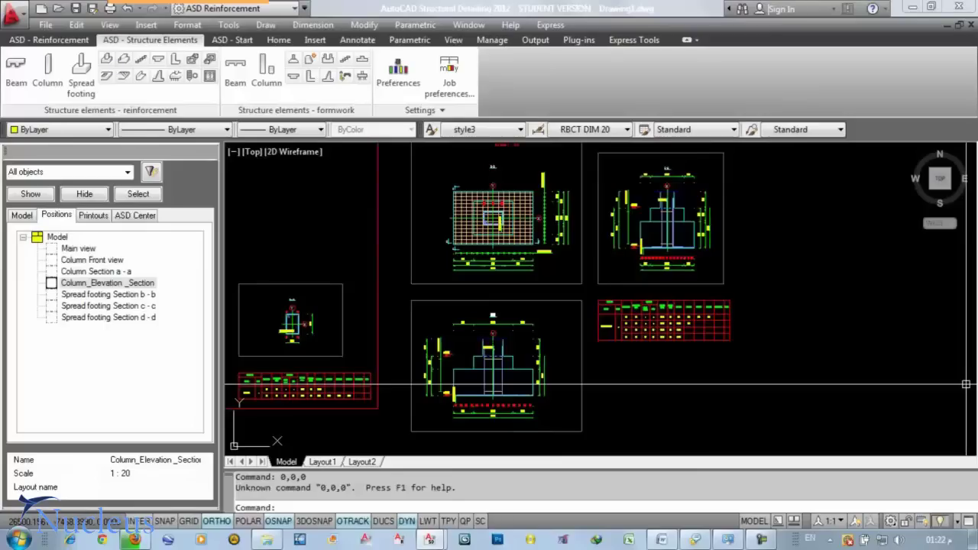
- Create a view framing all spread footing sections together with their reinforcement table
type("z")
key("Return")
key("Return")
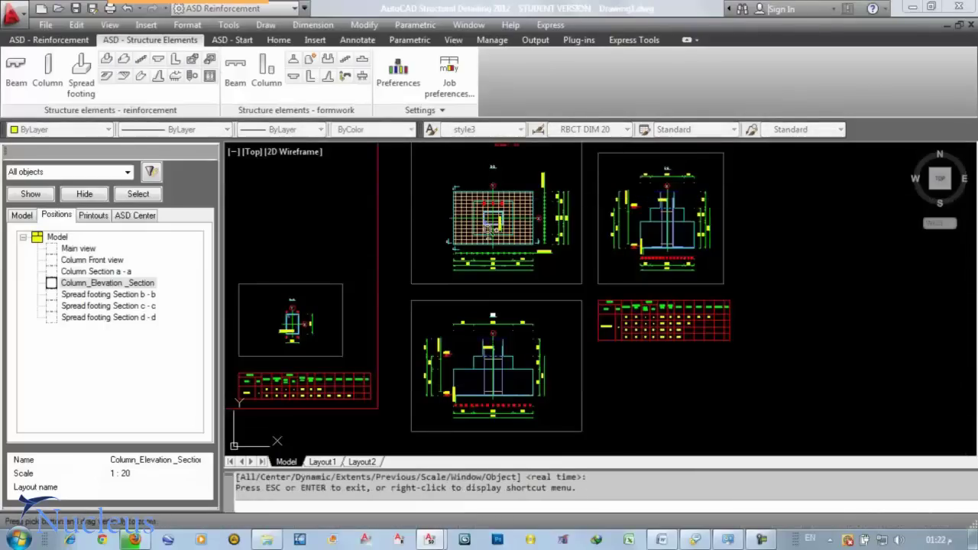
left_click_drag(493, 221, 497, 275)
key("Escape")
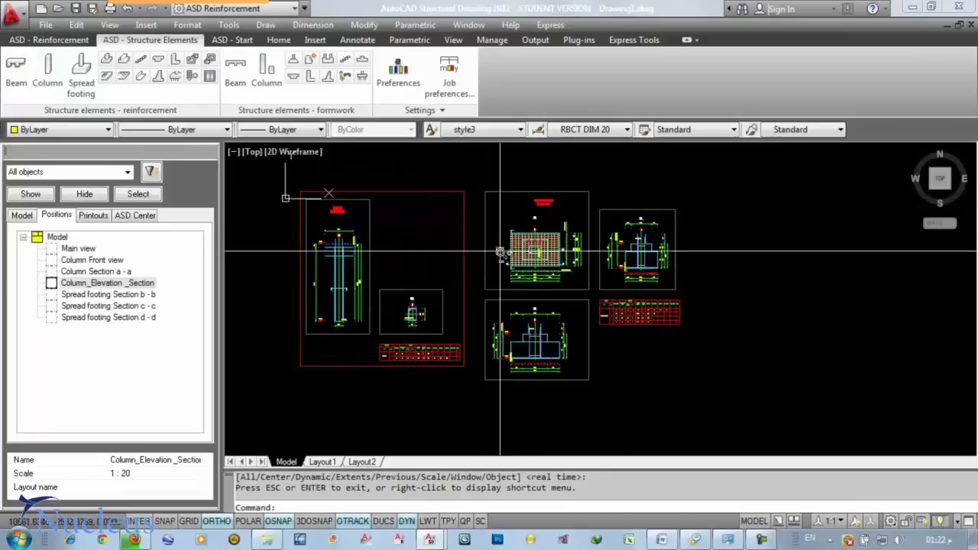
left_click(51, 41)
left_click(795, 73)
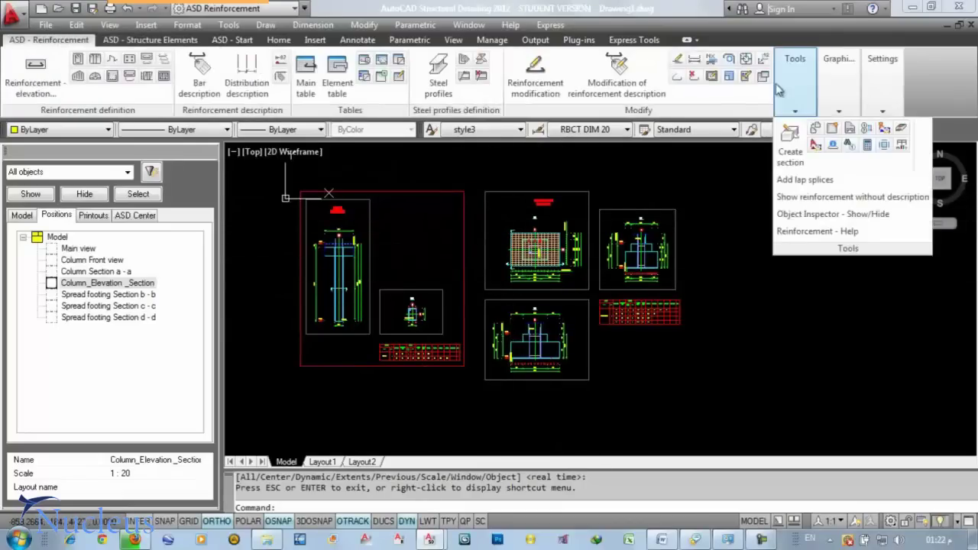
left_click(833, 128)
left_click(479, 181)
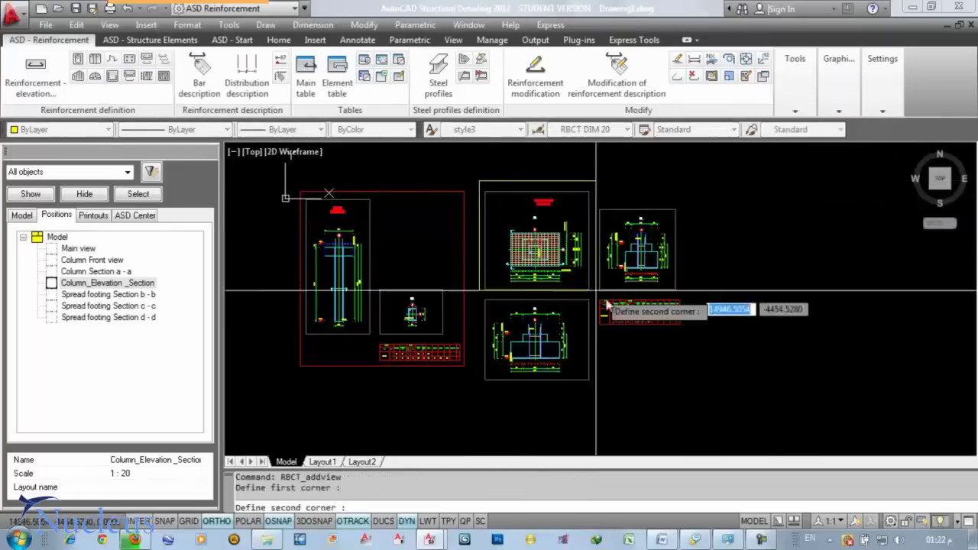
left_click(684, 393)
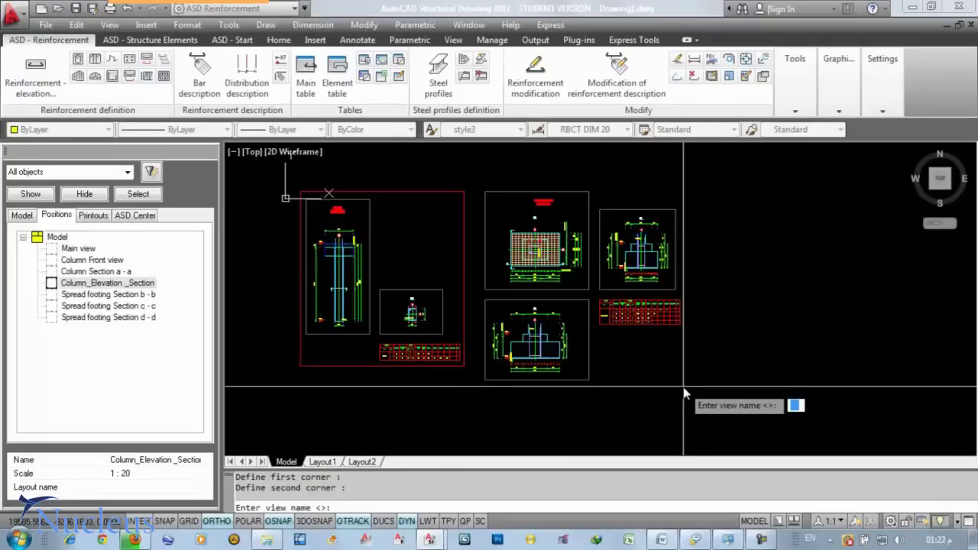
- Name the spread footing view SF1, accept scale 1:20, and display it from the Object Inspector
type("SF1")
key("Return")
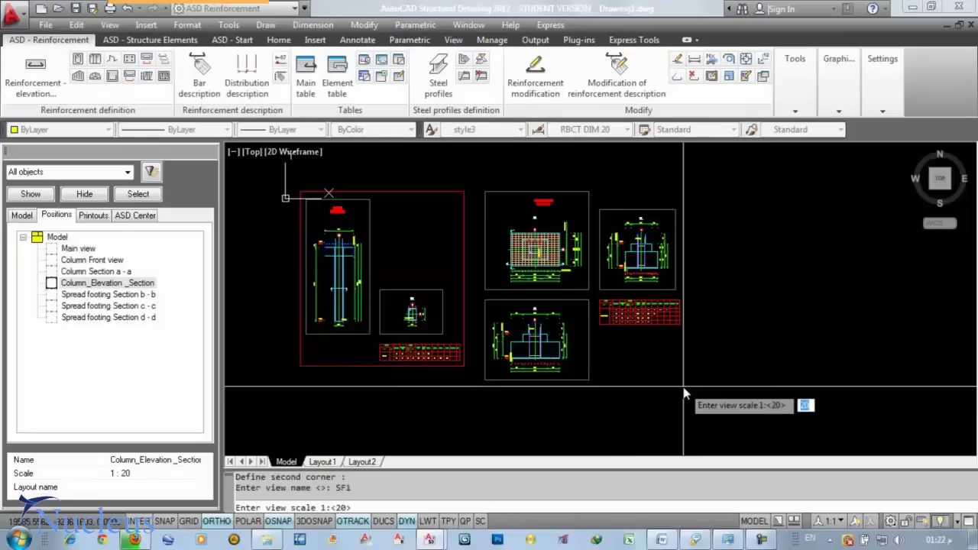
key("Return")
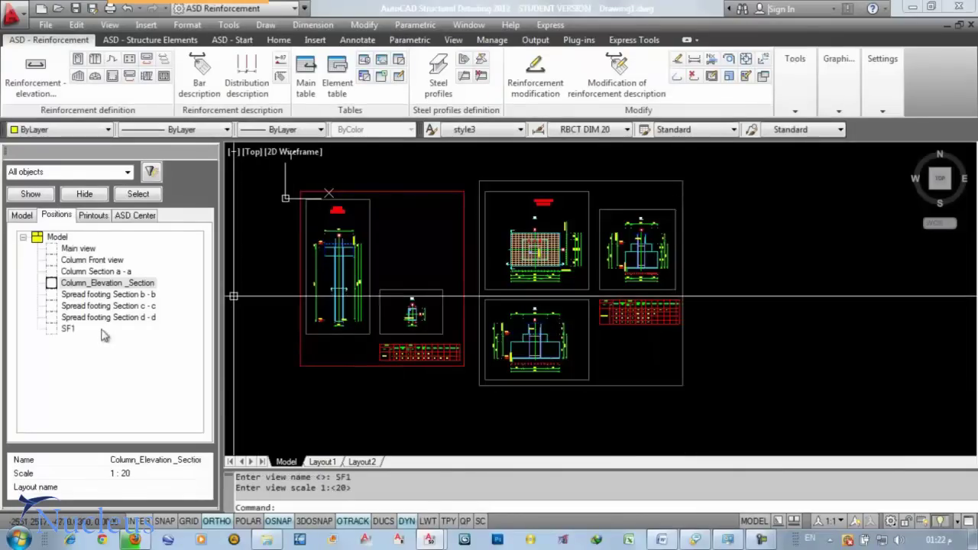
left_click(68, 330)
double_click(68, 330)
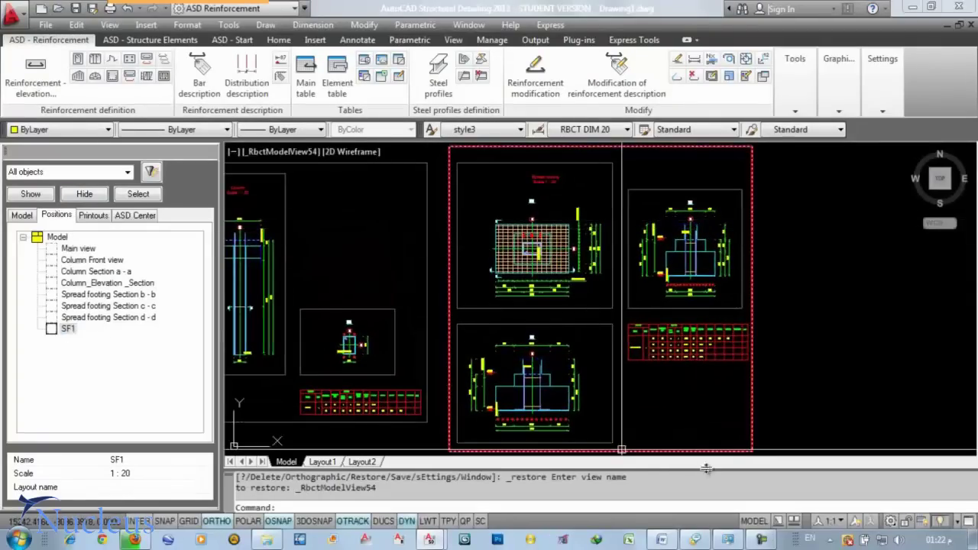
- Switch to the Word document and read the second-stage instructions for moving the created views to the printout layout
left_click(664, 539)
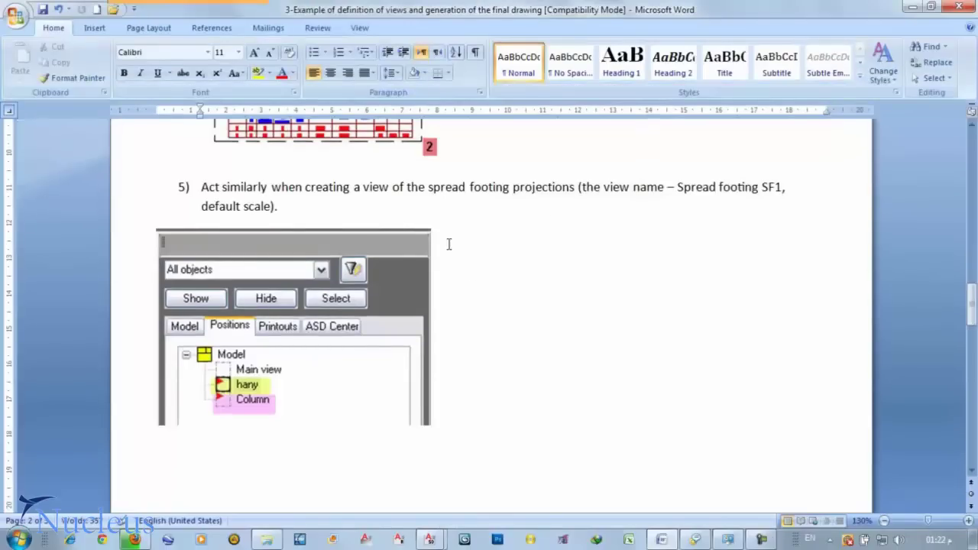
middle_click(514, 292)
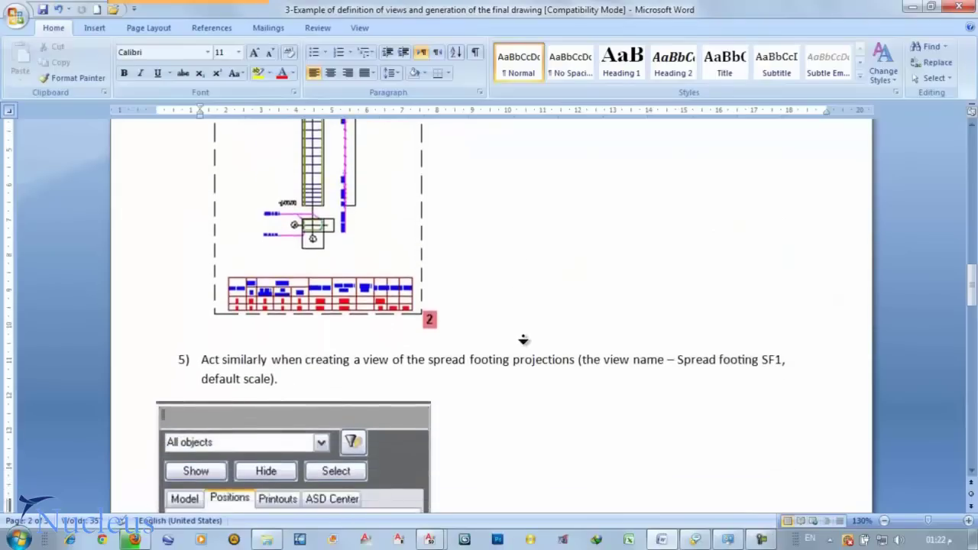
left_click(526, 338)
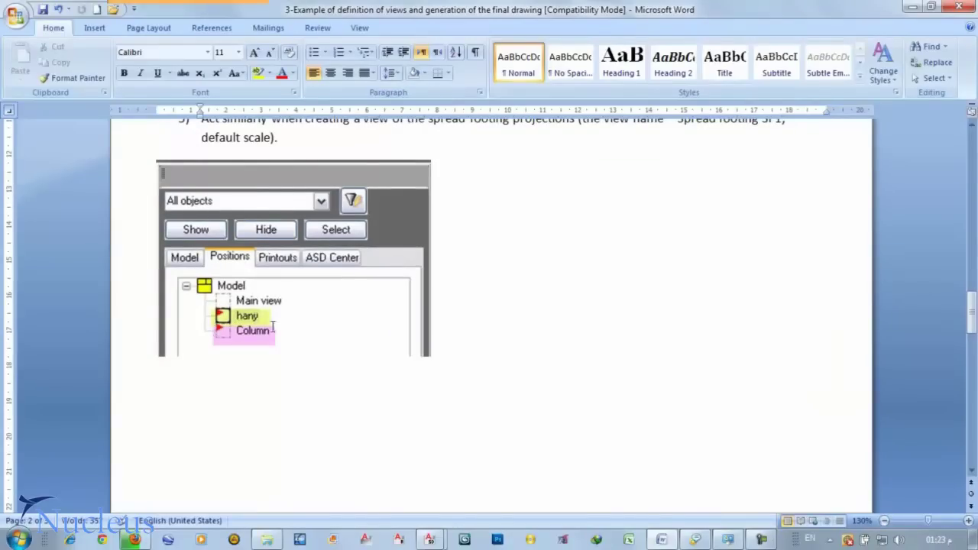
middle_click(547, 249)
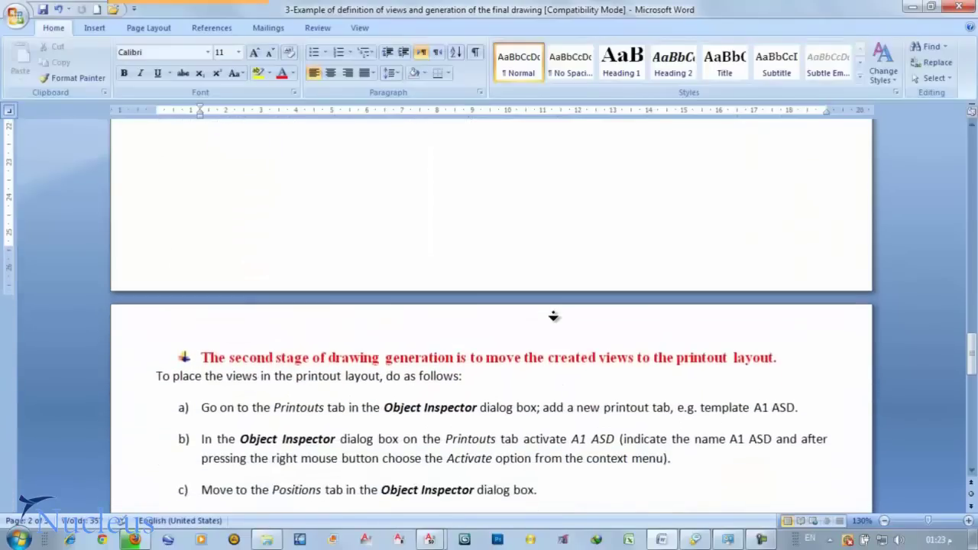
left_click(555, 311)
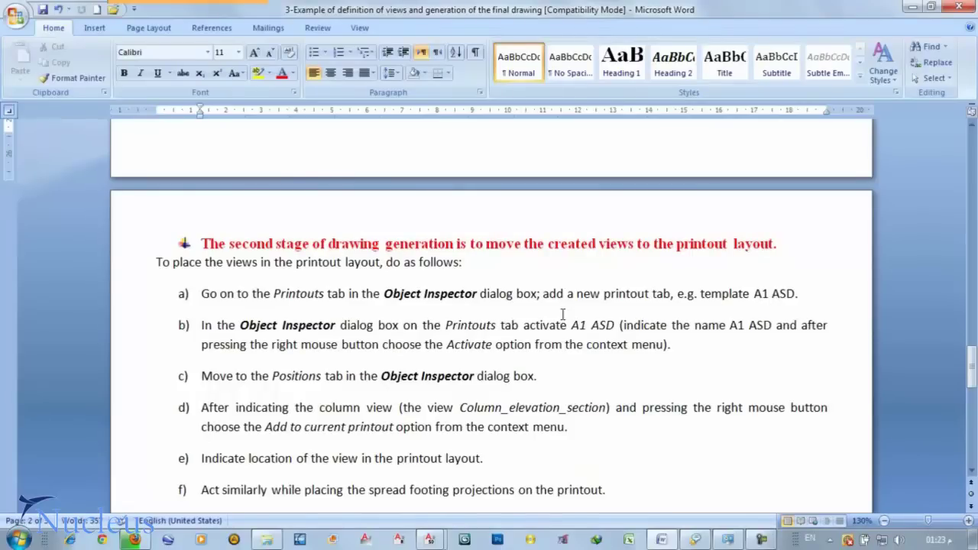
- Format the word "move" in the second-stage heading as black underlined text
left_click_drag(490, 248, 512, 246)
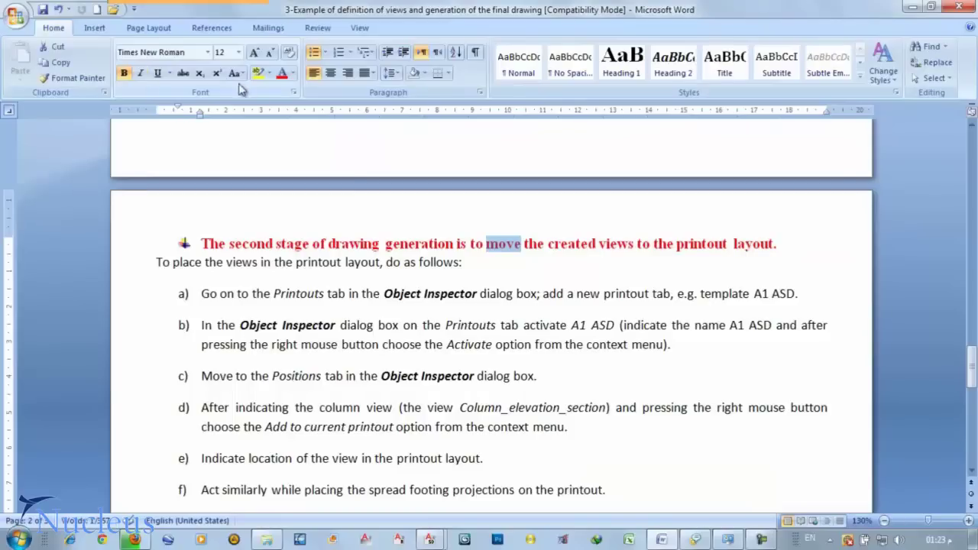
left_click(293, 74)
left_click(300, 92)
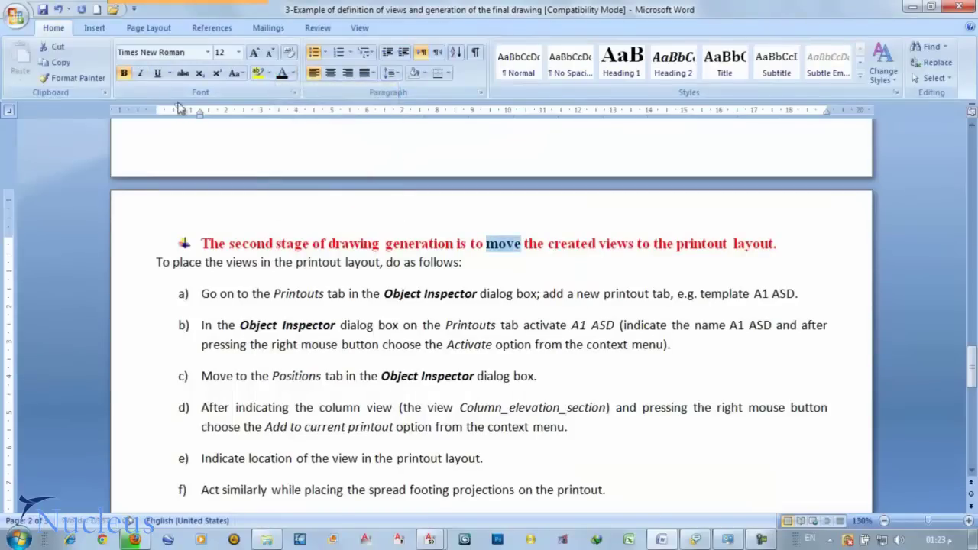
left_click(158, 72)
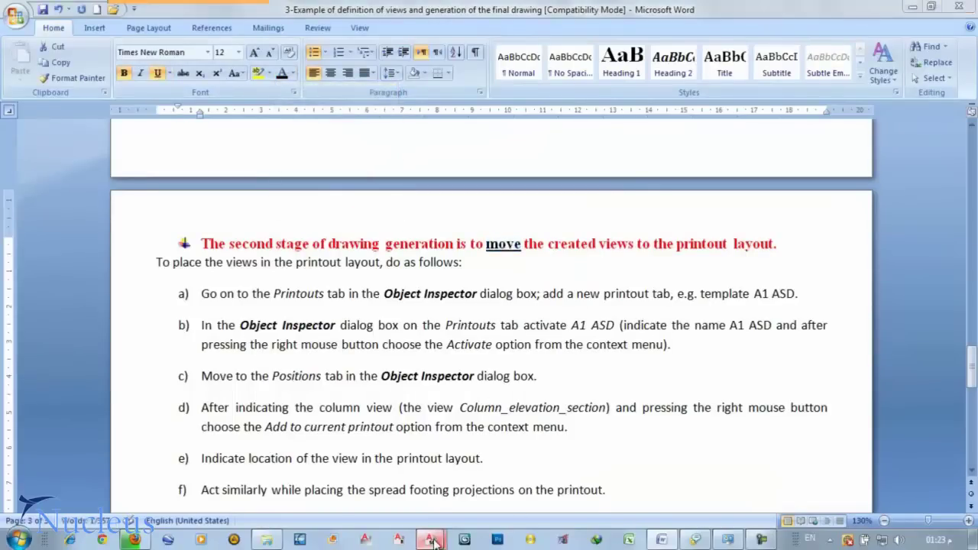
- Switch to AutoCAD Structural Detailing and show the printout layouts in the Object Inspector
left_click(431, 539)
left_click(496, 454)
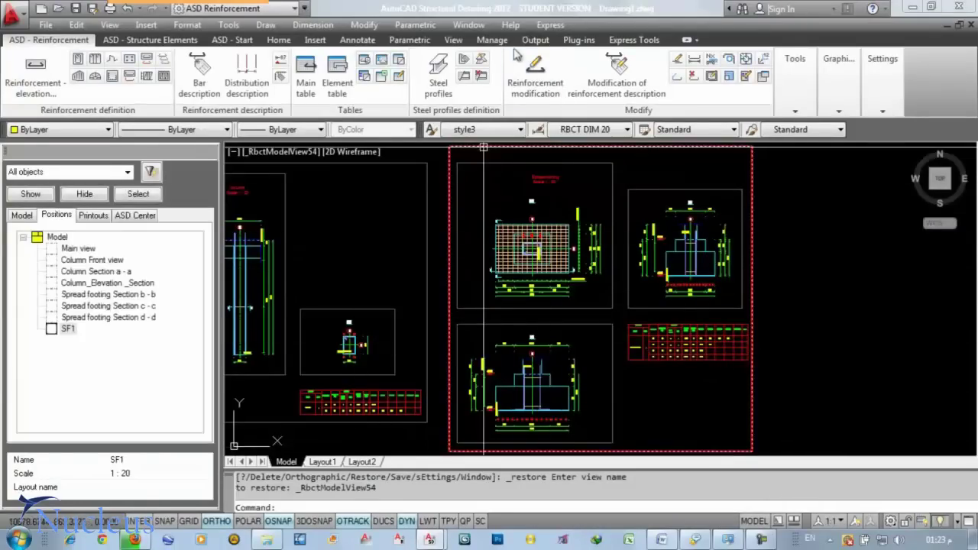
left_click(93, 218)
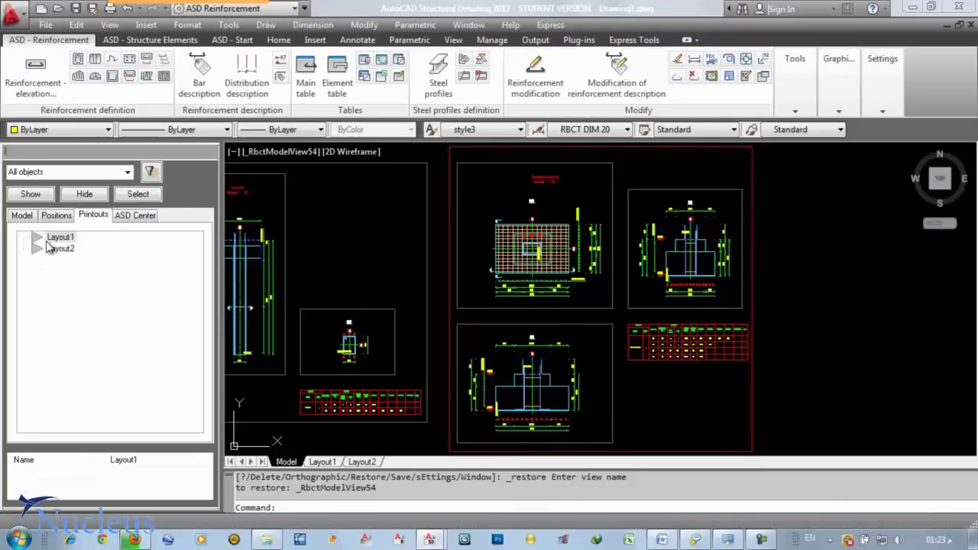
left_click(61, 218)
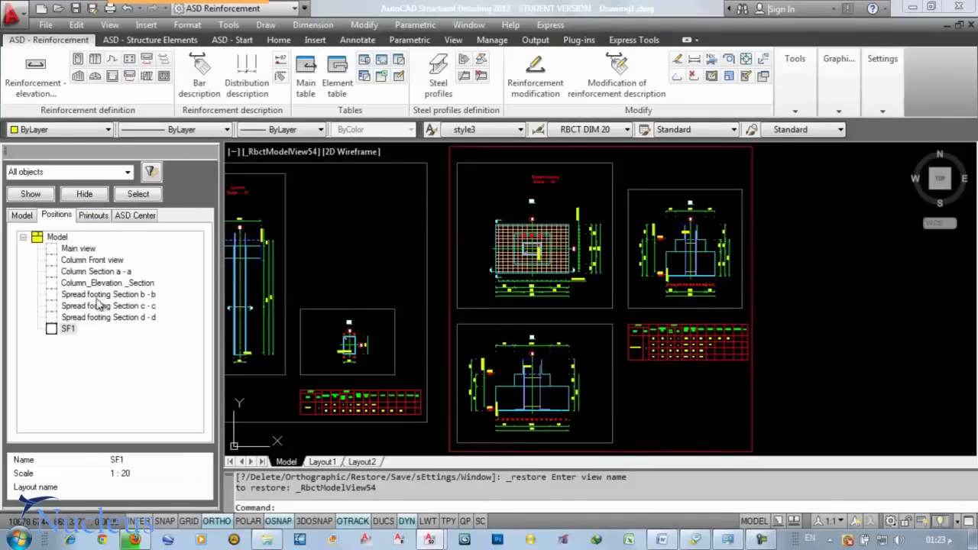
left_click(879, 381)
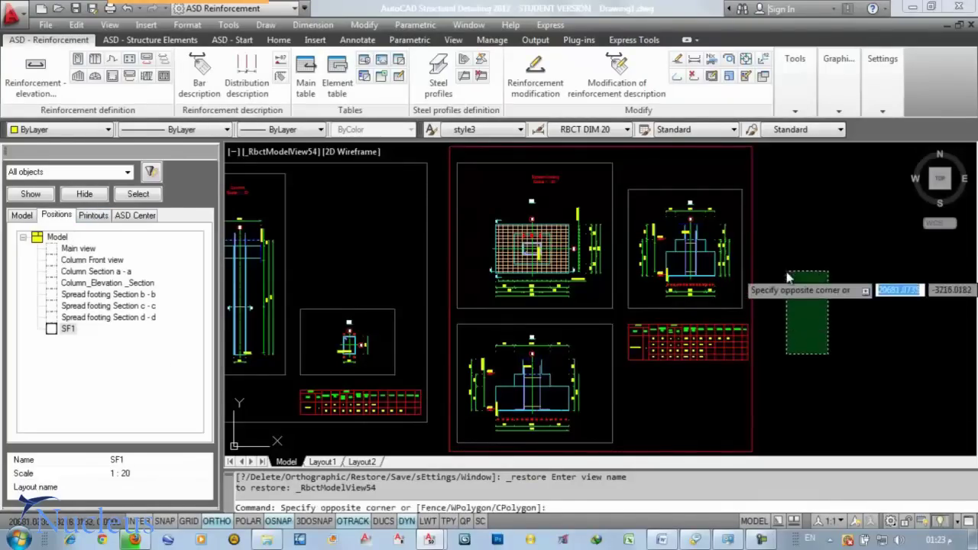
left_click(749, 269)
- Switch to the Word document and delete the word "tab" after "add a new printout" in instruction a)
left_click(662, 540)
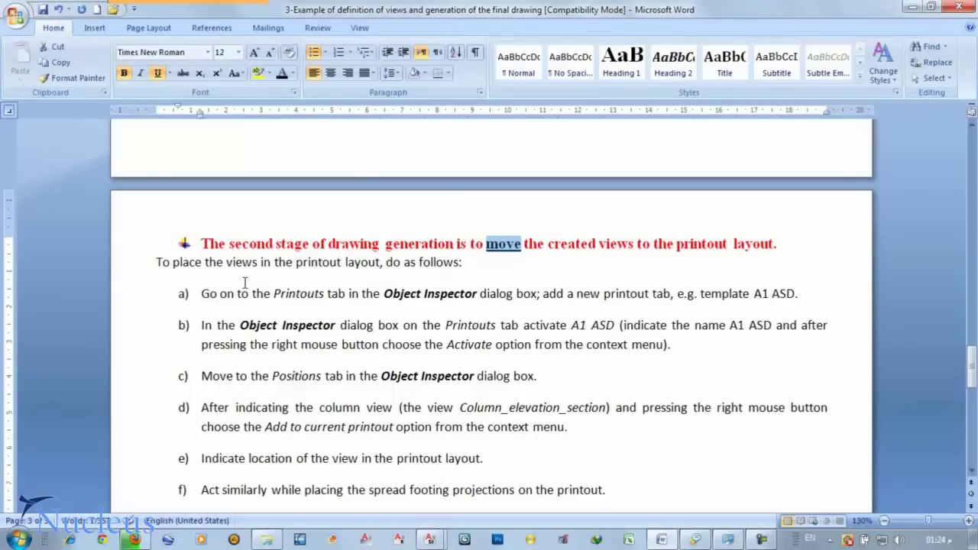
left_click_drag(653, 296, 672, 303)
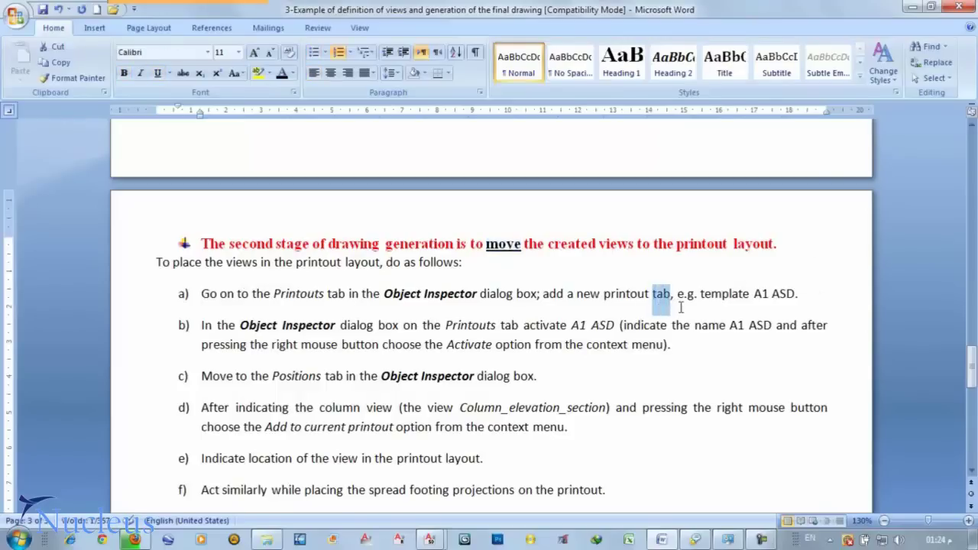
key("Delete")
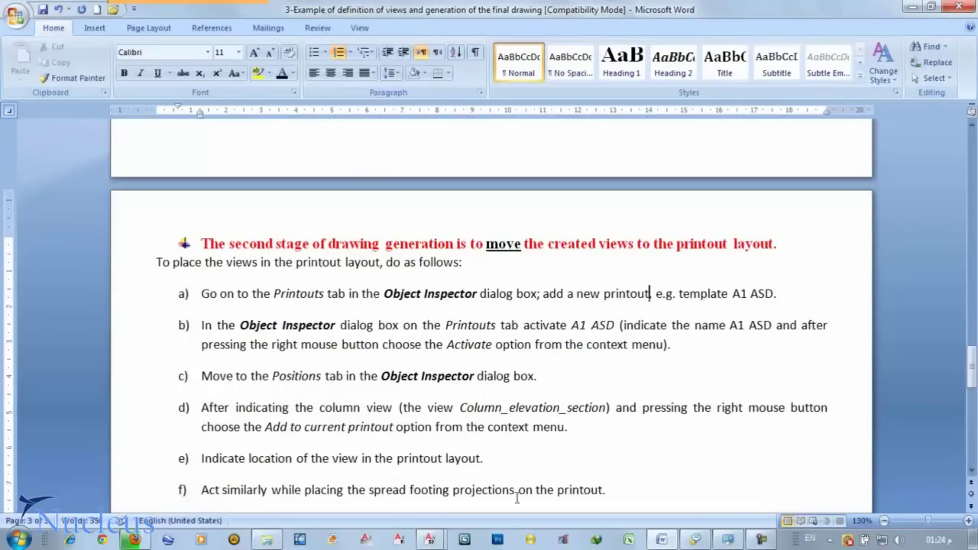
- Switch to Drawing1.dwg in AutoCAD Structural Detailing and insert the A1 ASD layout from the A1 ASD 044 template
mouse_move(431, 539)
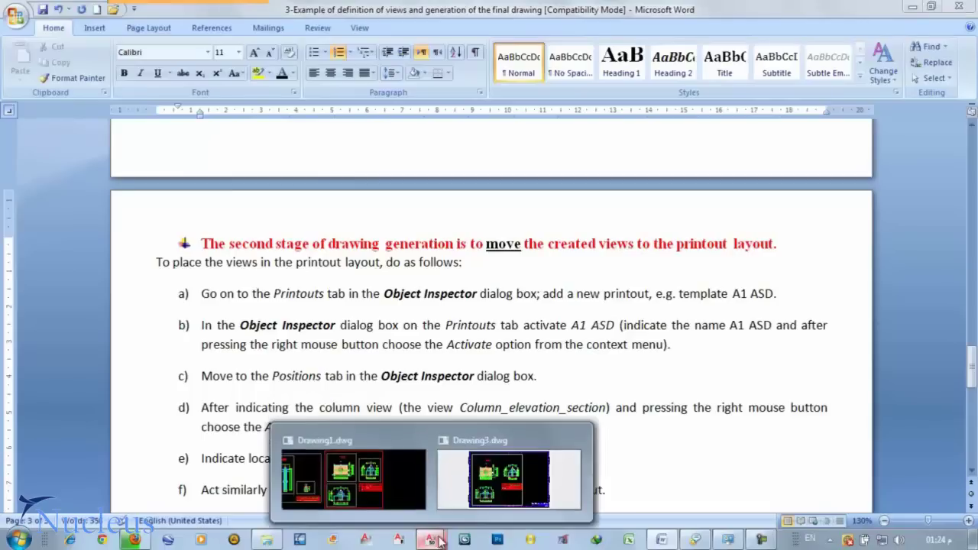
left_click(397, 449)
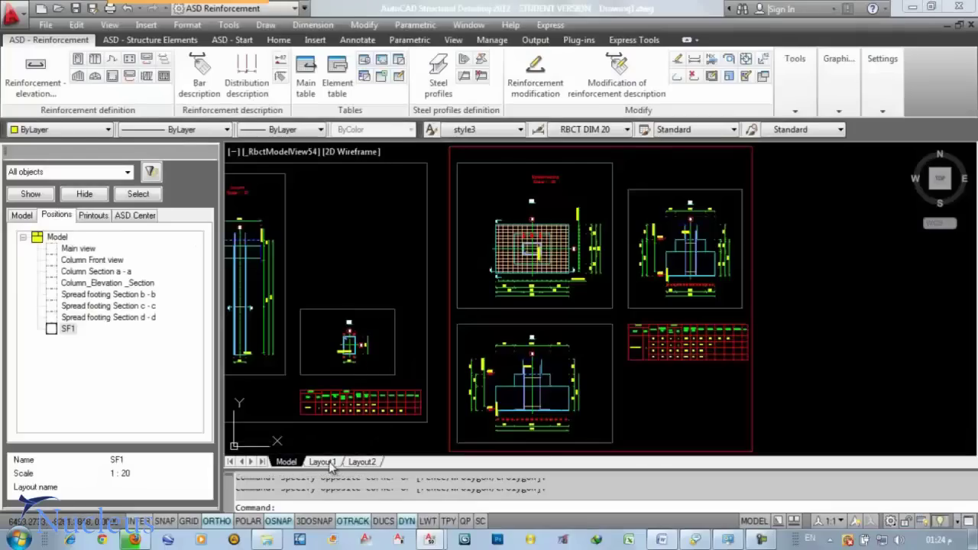
left_click(322, 462)
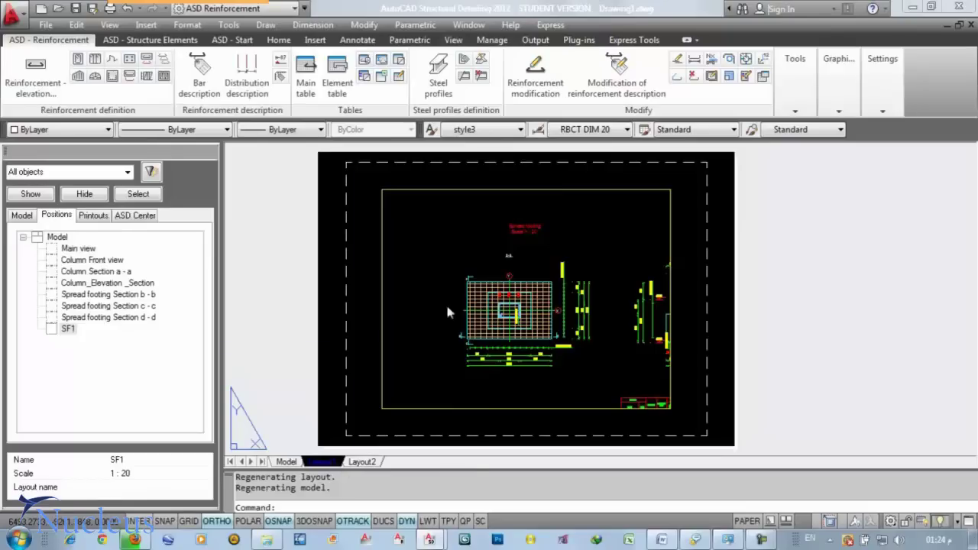
right_click(322, 461)
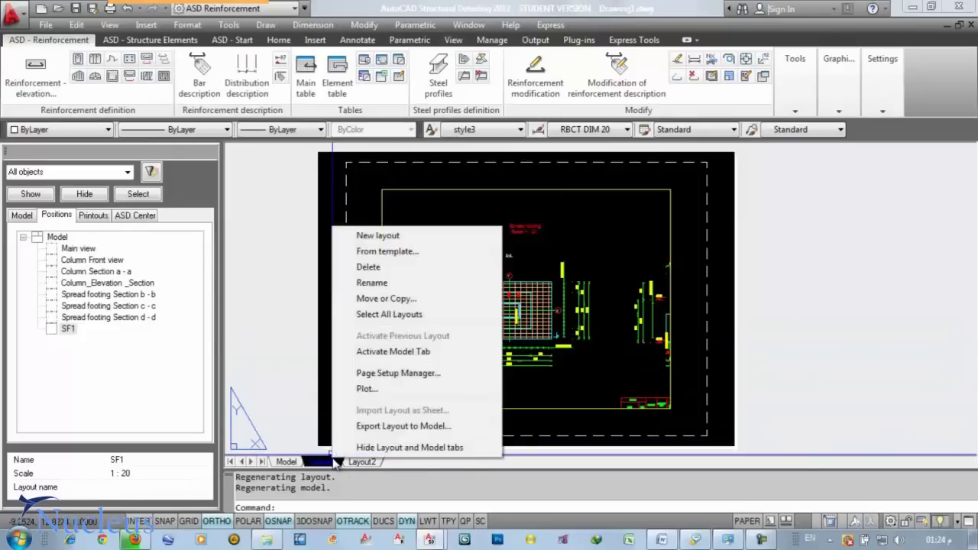
left_click(397, 258)
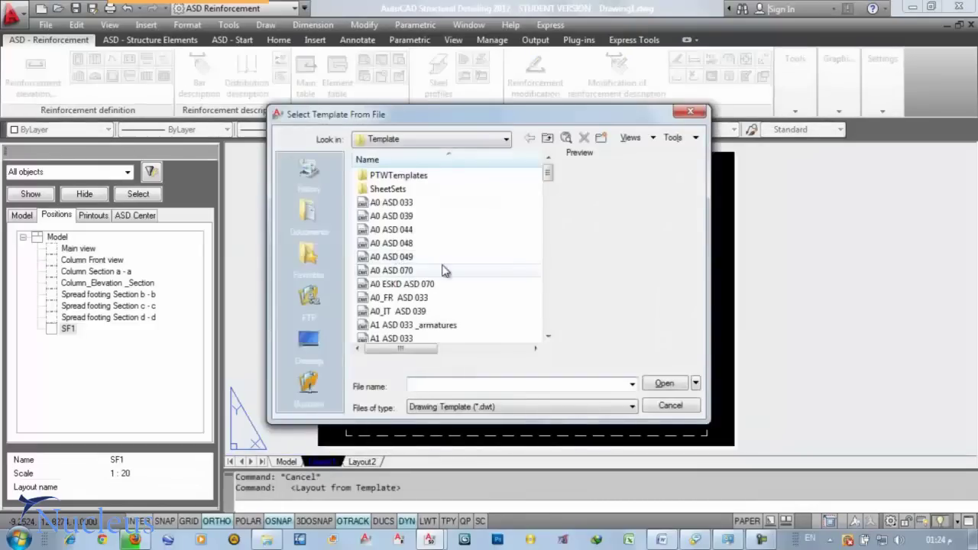
left_click_drag(550, 184, 552, 200)
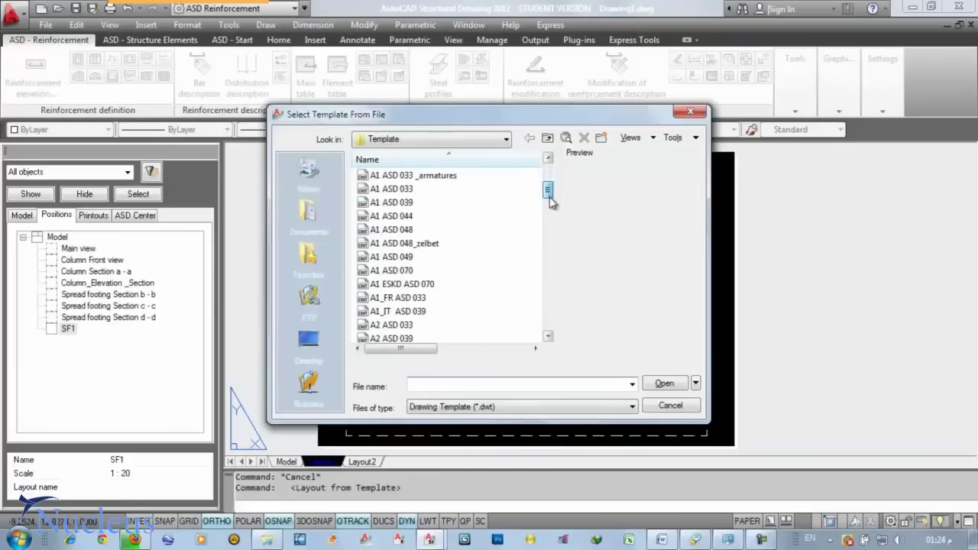
left_click(390, 216)
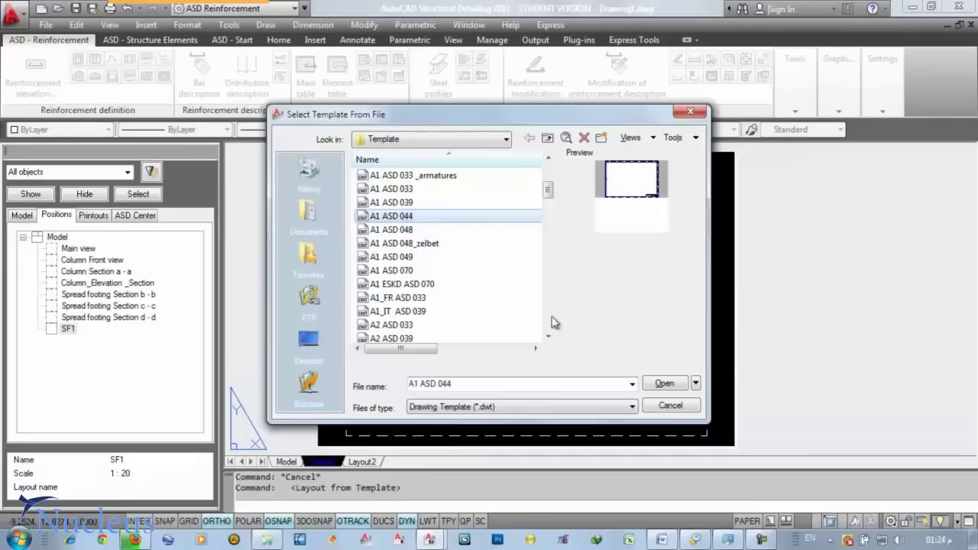
left_click(662, 385)
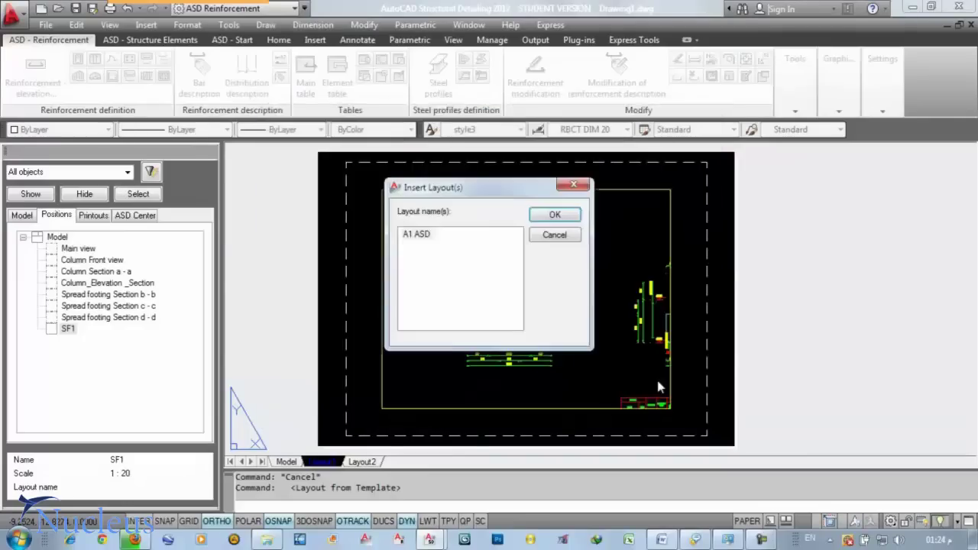
left_click(557, 215)
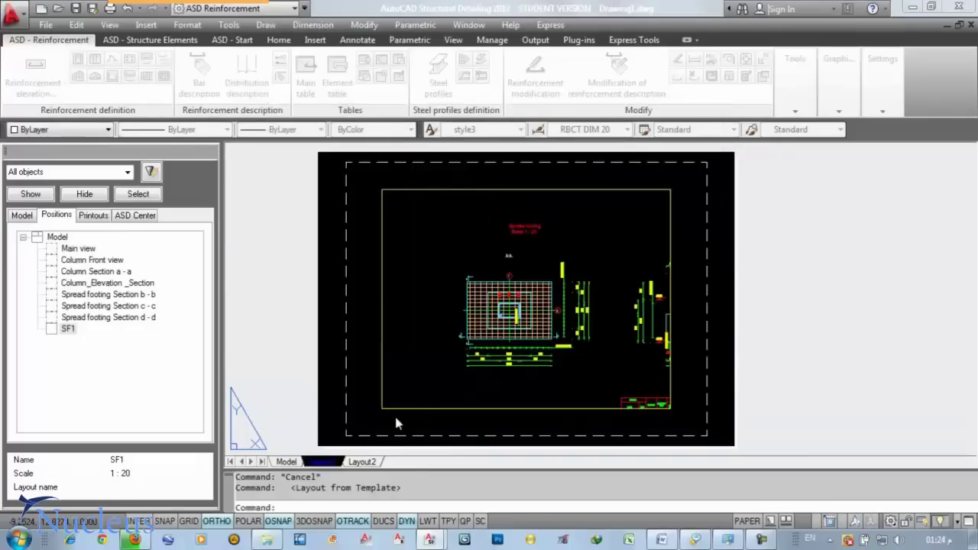
- Activate the A1 ASD printout in the Object Inspector
mouse_move(402, 466)
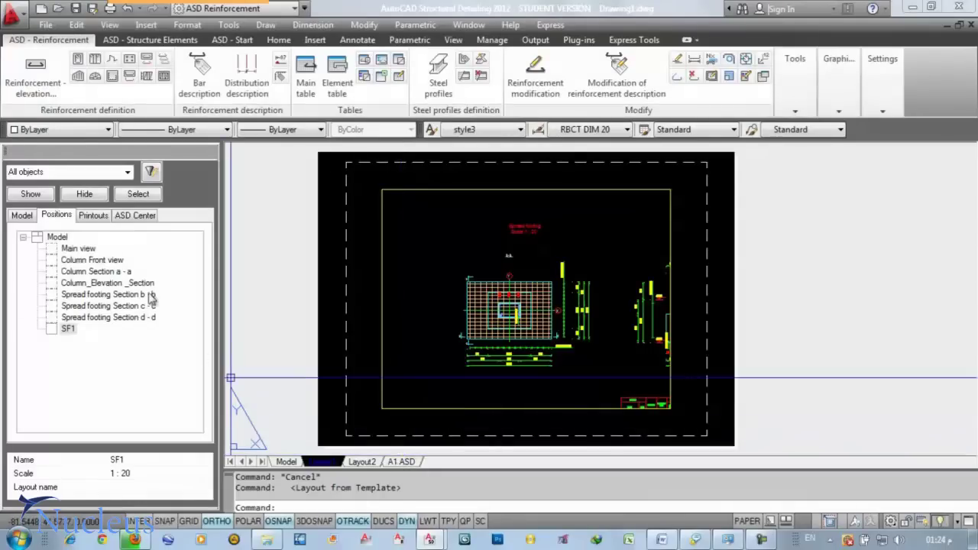
left_click(96, 214)
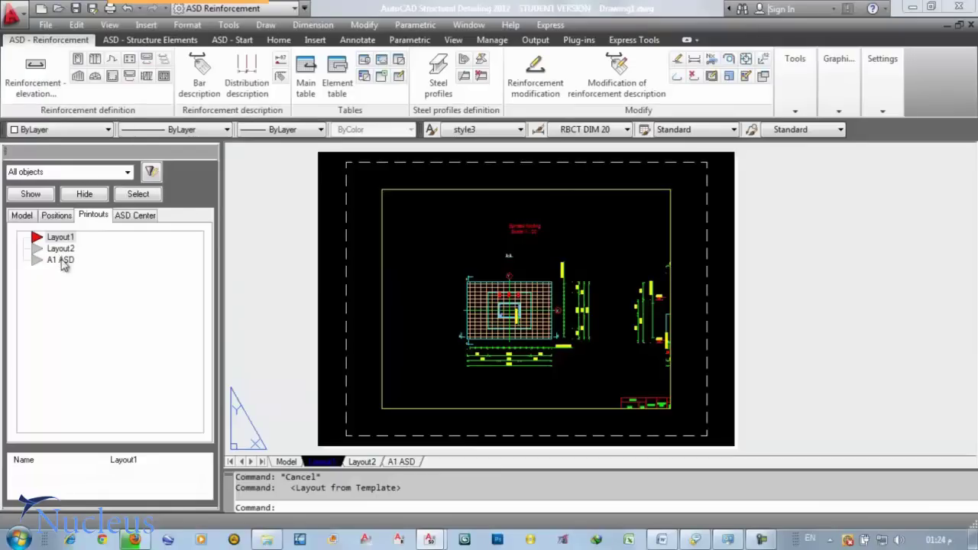
right_click(64, 264)
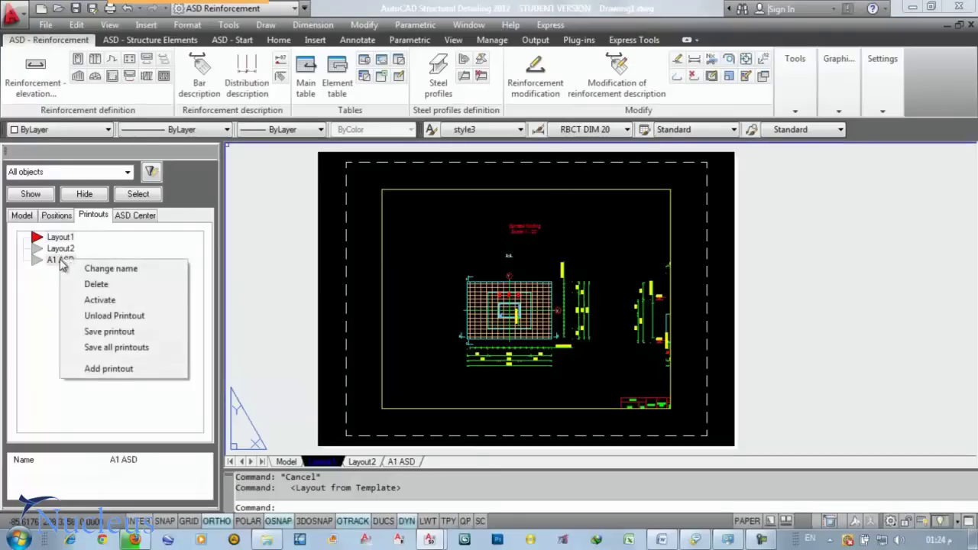
left_click(107, 302)
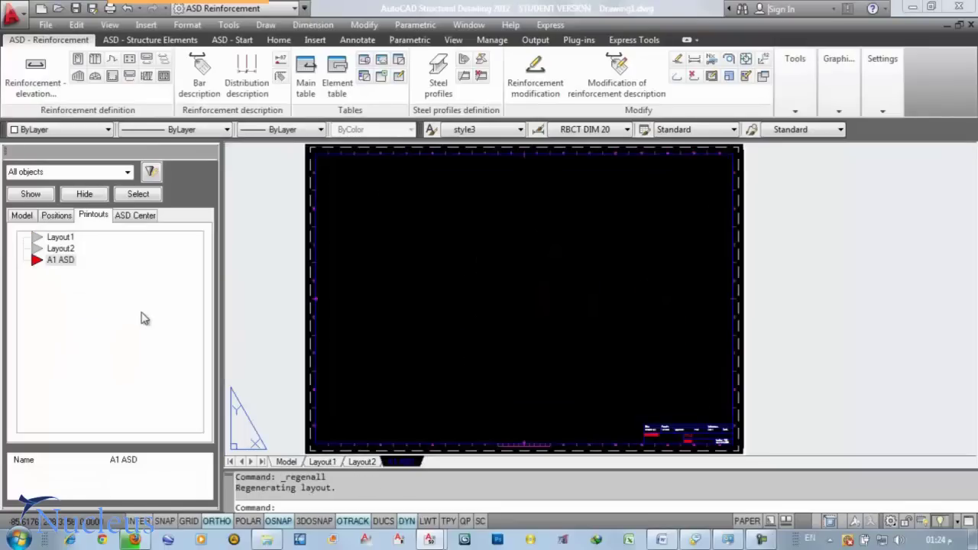
- Switch to the Word document and select the template name "A1 ASD" in instruction a)
left_click(662, 540)
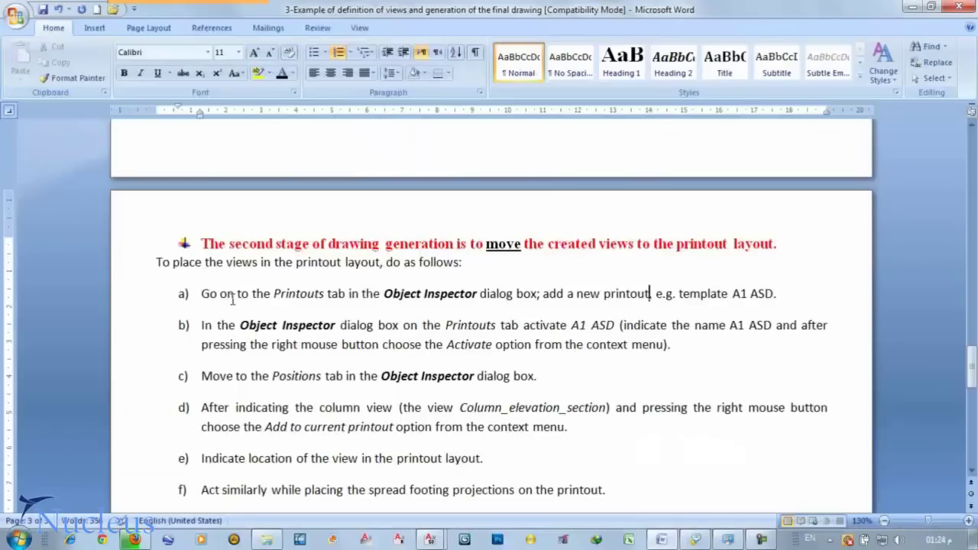
left_click_drag(732, 293, 774, 294)
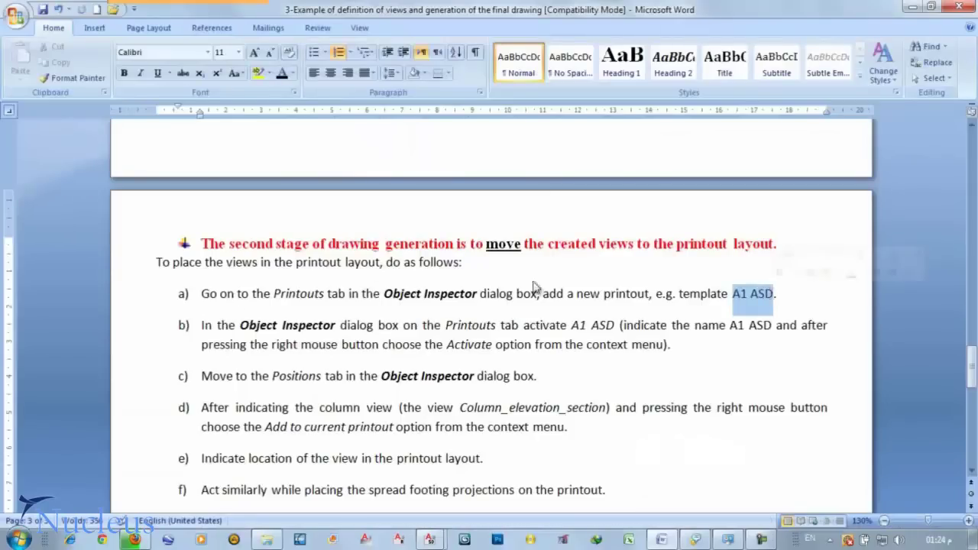